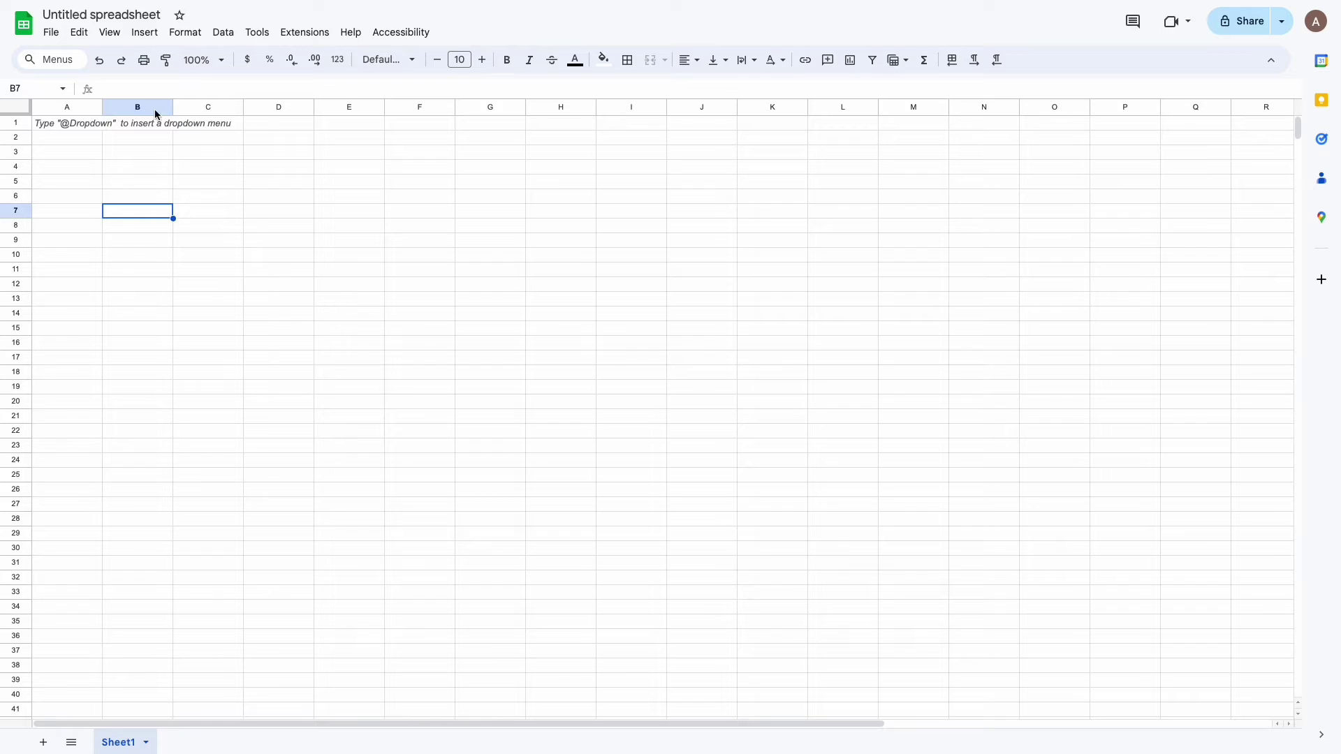
Step: Rename the spreadsheet to 'Google Sheets integration'
click(128, 15)
text(Google Sheets integration)
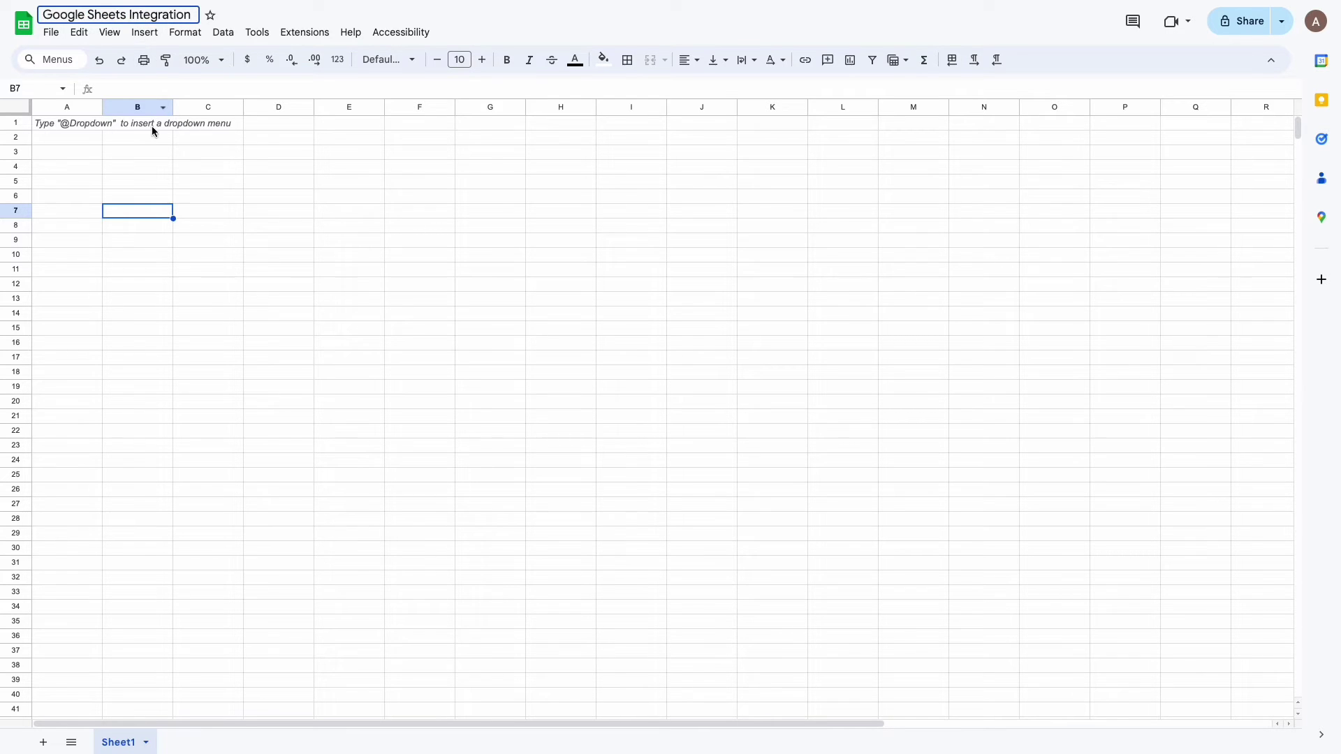
click(165, 170)
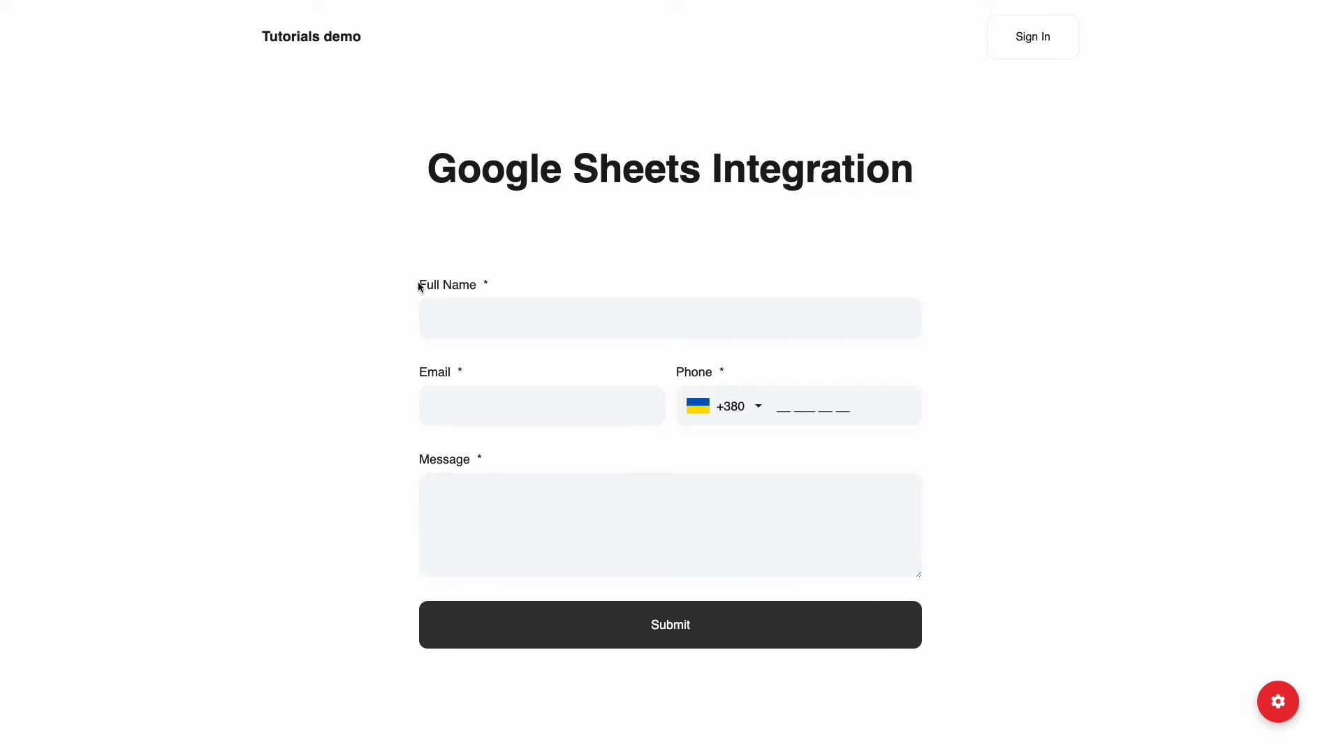
Step: Enter the headers Full Name, Email, Phone and Message in cells A1 to D1
drag(419, 286, 474, 286)
key(ctrl+c)
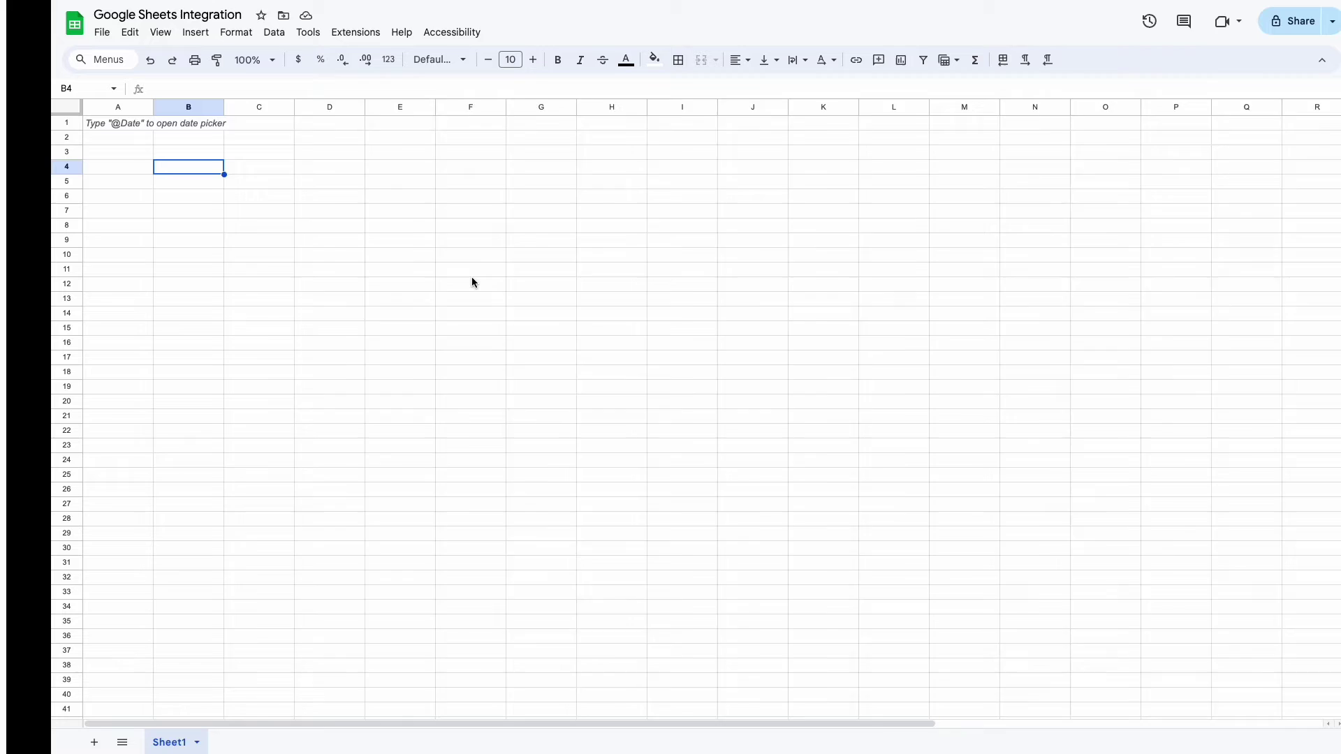
click(70, 126)
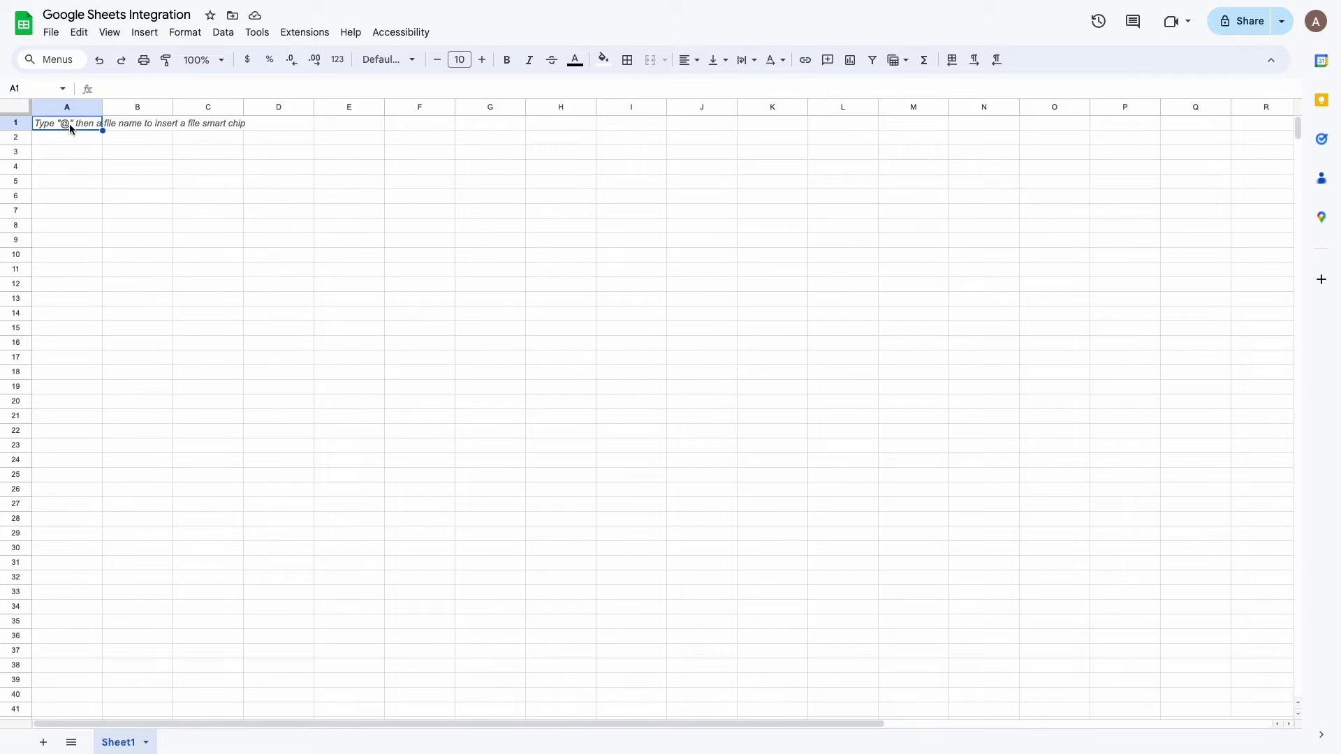
key(ctrl+v)
click(126, 127)
text(Email)
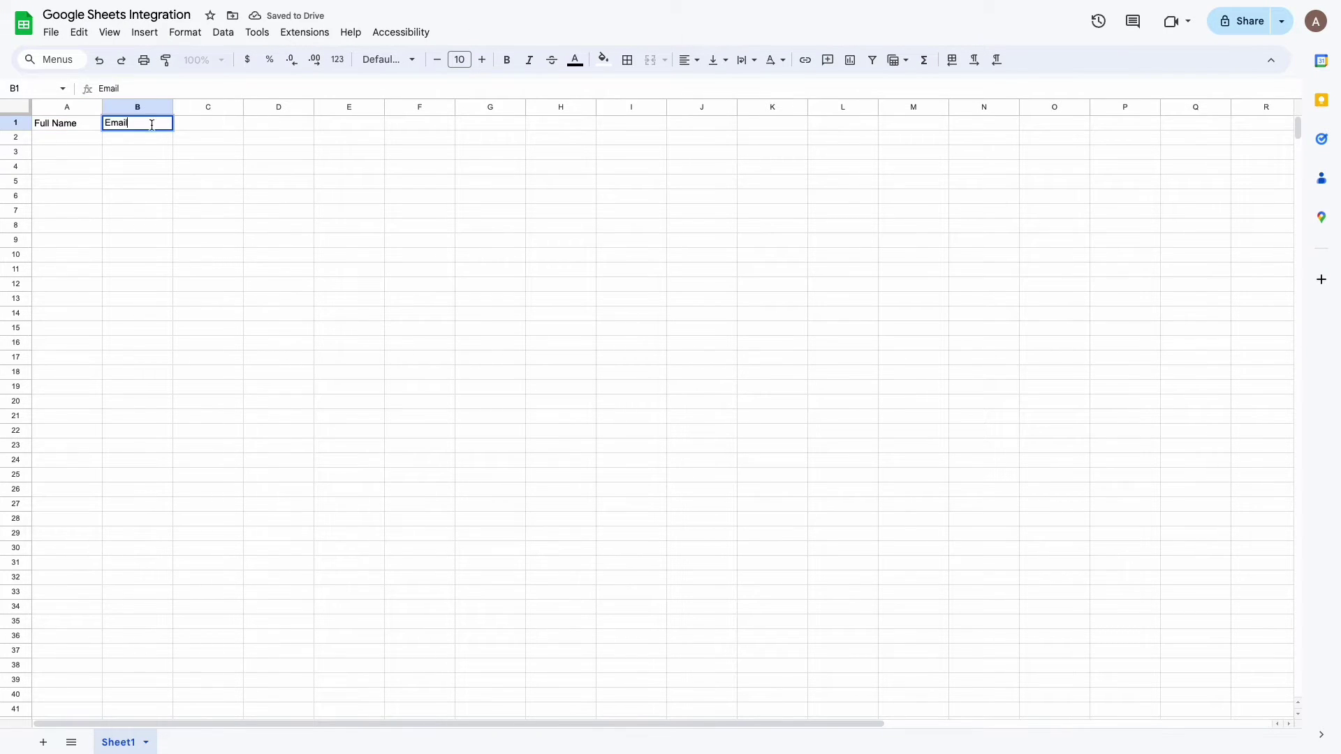
key(Tab)
text(Phone)
key(Tab)
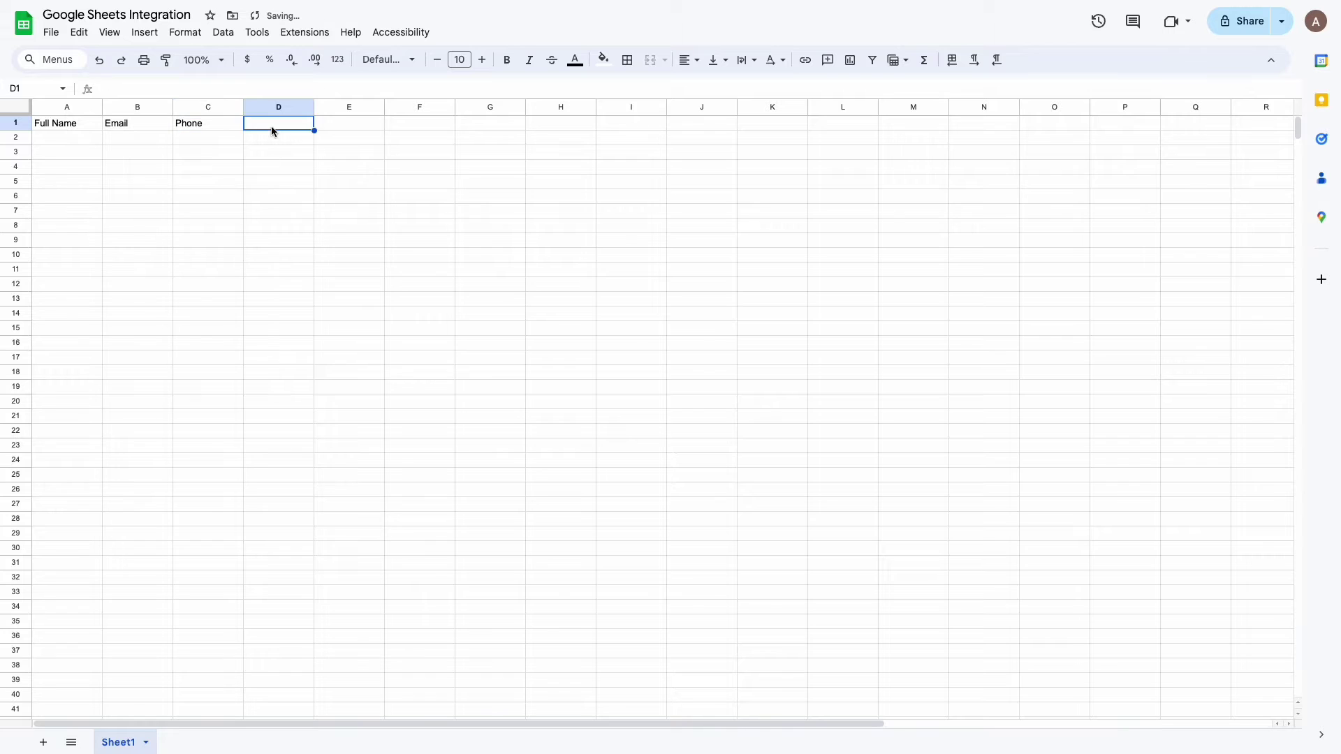
text(Message)
click(237, 147)
Step: Give the A1:D1 headers a larger bold font and a light grey fill
click(89, 129)
key(shift+Right)
key(shift+Right)
key(shift+Right)
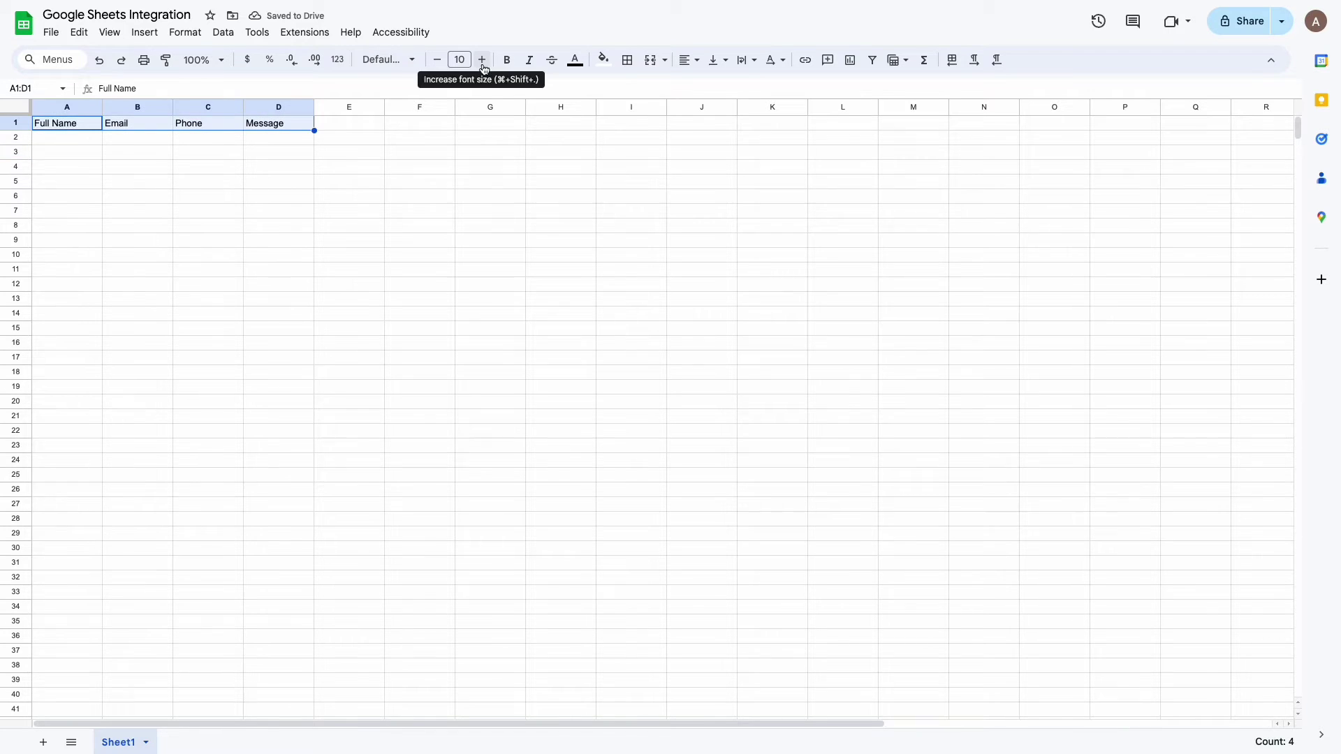
click(482, 59)
click(482, 60)
click(507, 60)
click(605, 62)
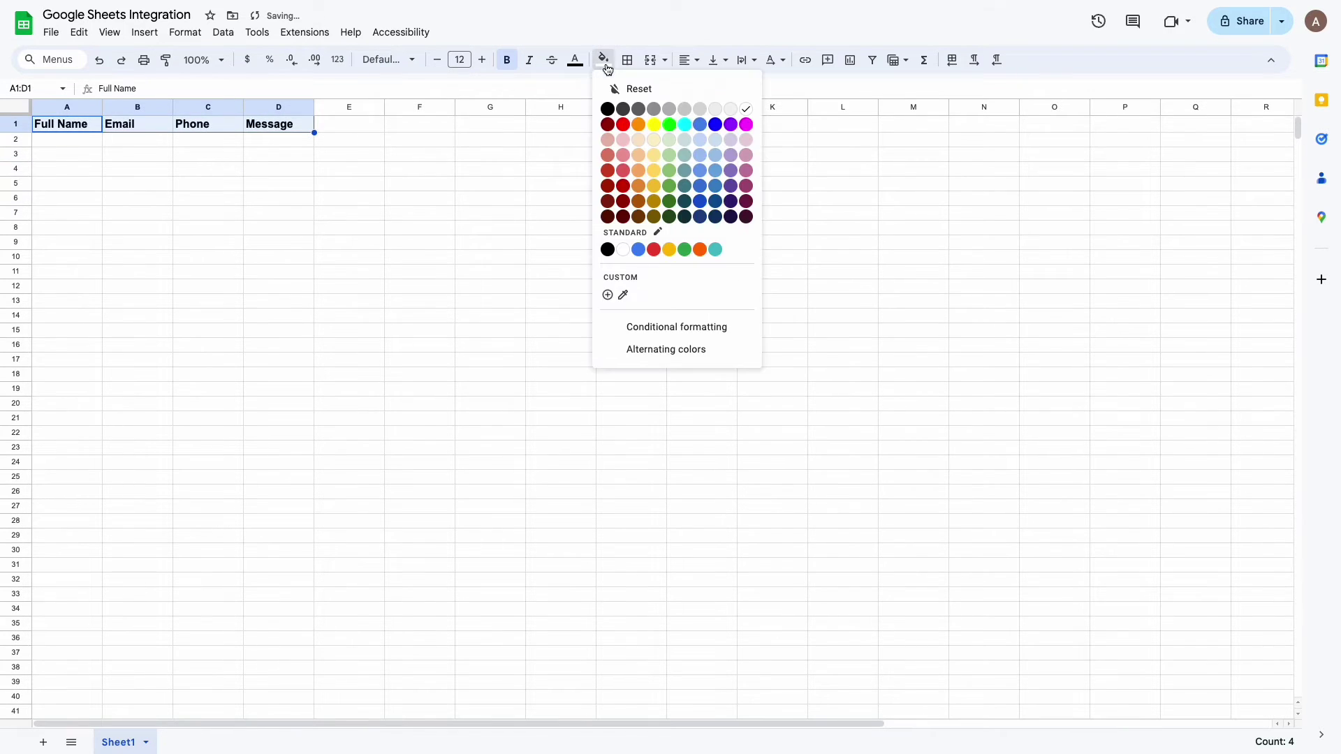
click(730, 109)
Step: Make row 1 about twice as tall and centre the headers vertically and horizontally
drag(18, 131, 20, 145)
click(717, 60)
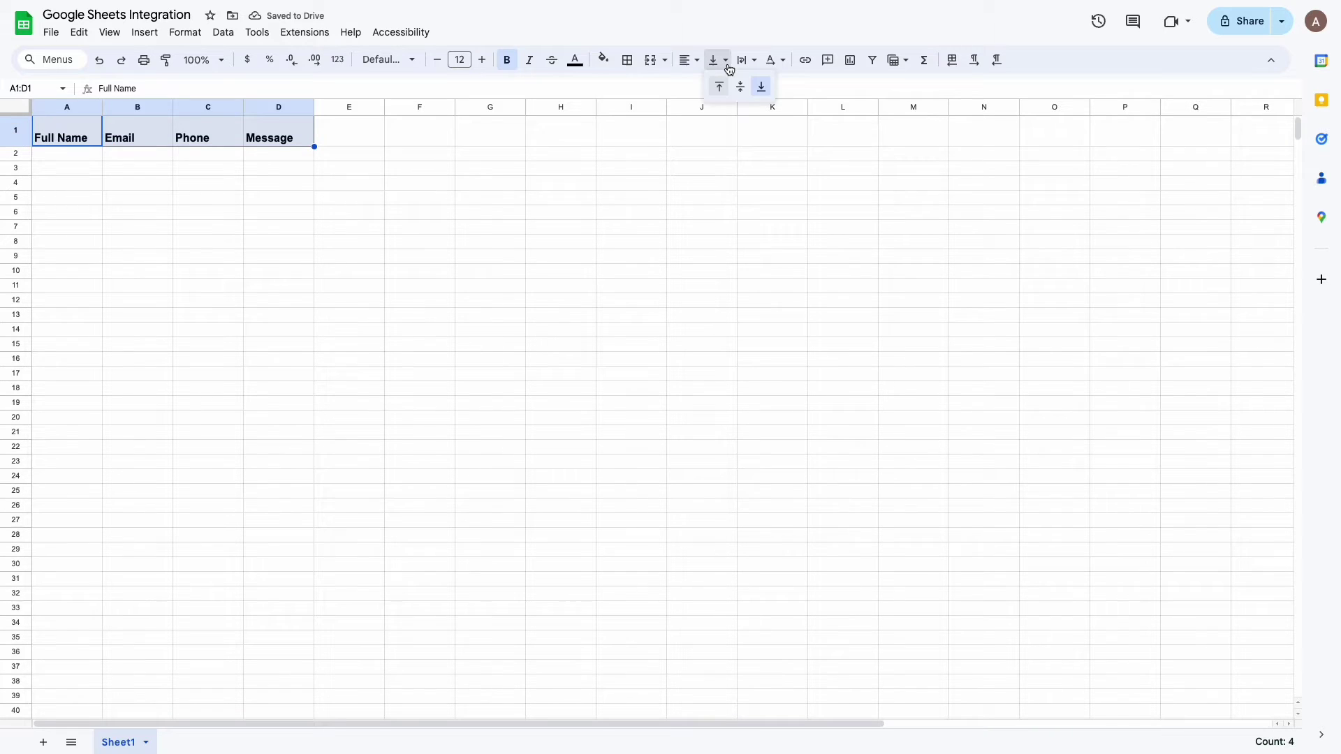
click(739, 84)
click(691, 60)
click(710, 83)
click(425, 258)
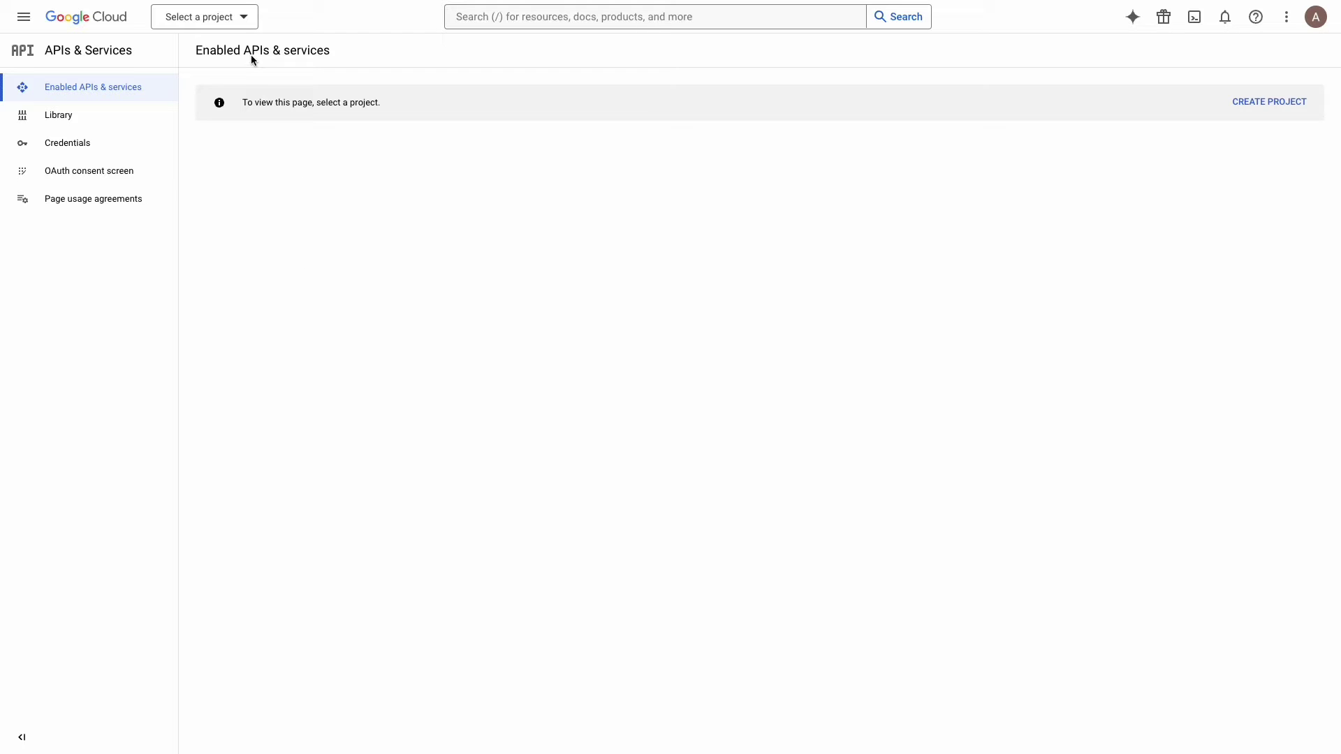
Step: From the project list, create a new project named 'Google Sheets Integration'
click(246, 26)
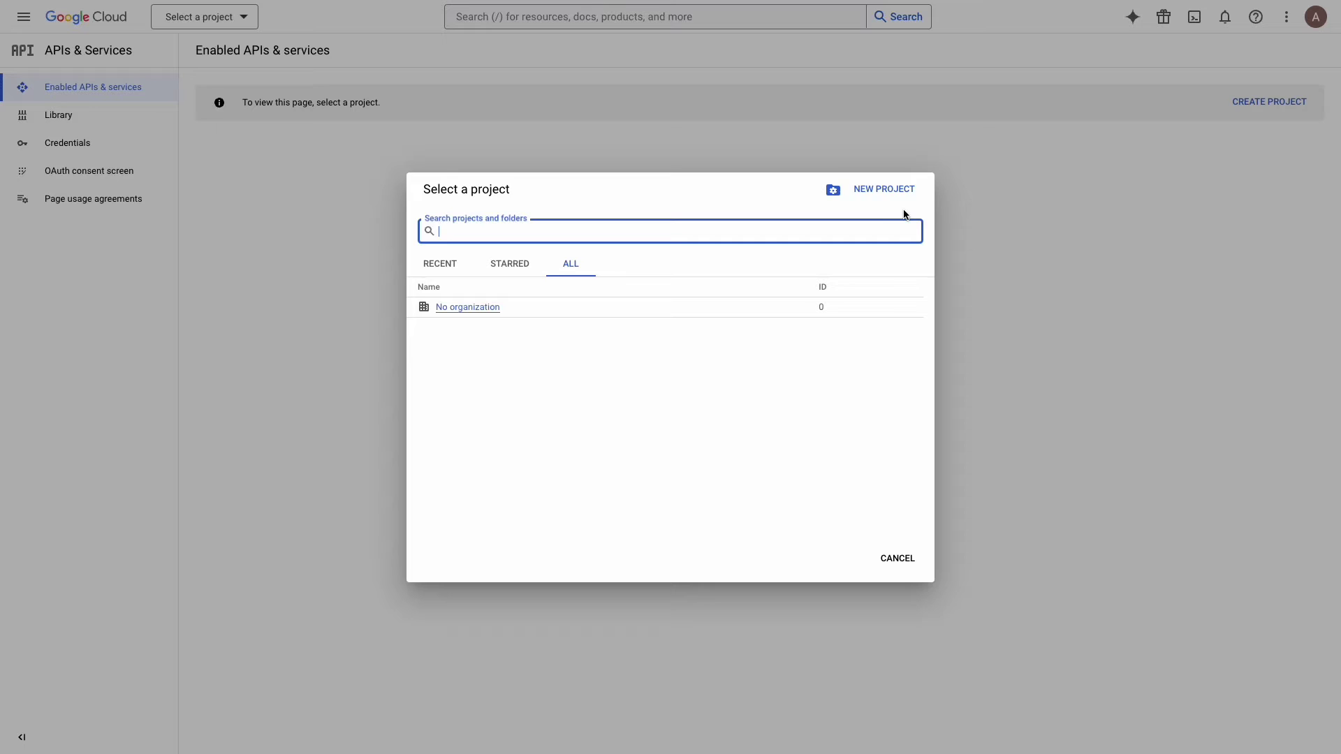
click(884, 190)
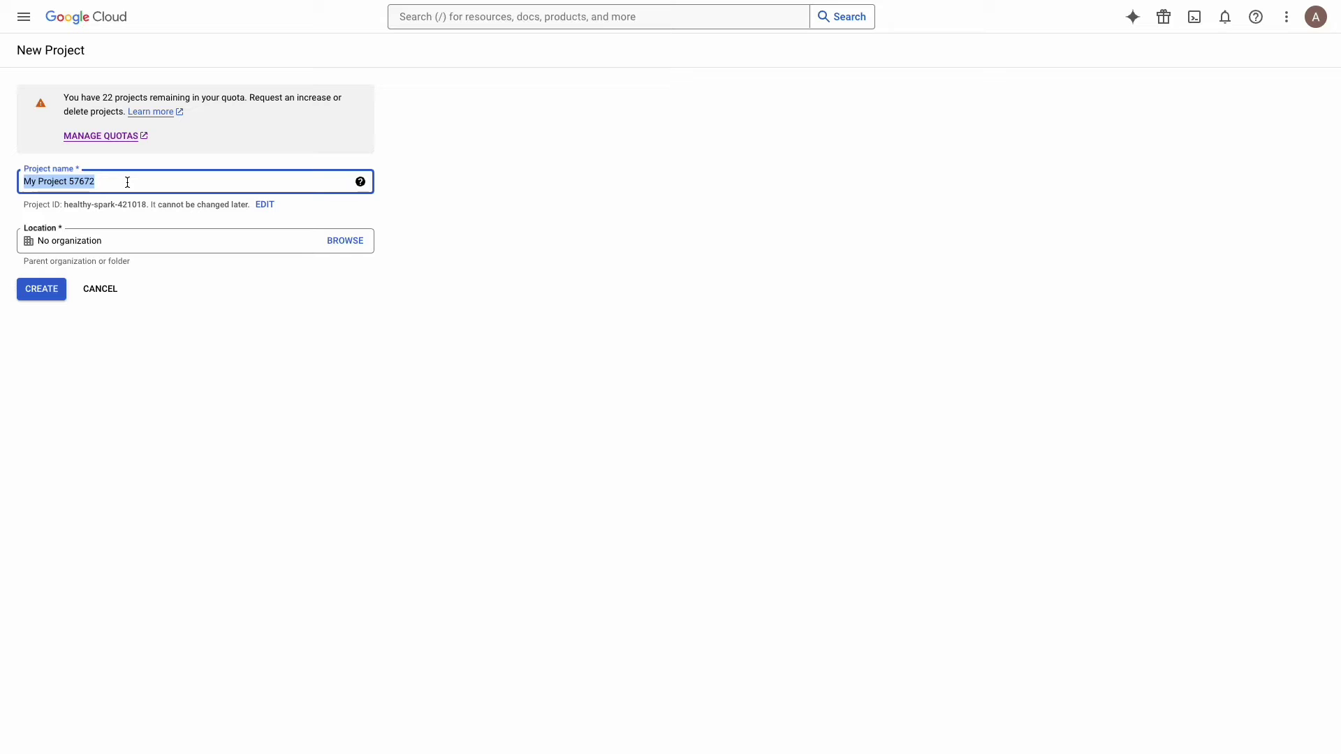
text(Google Sheets Integration)
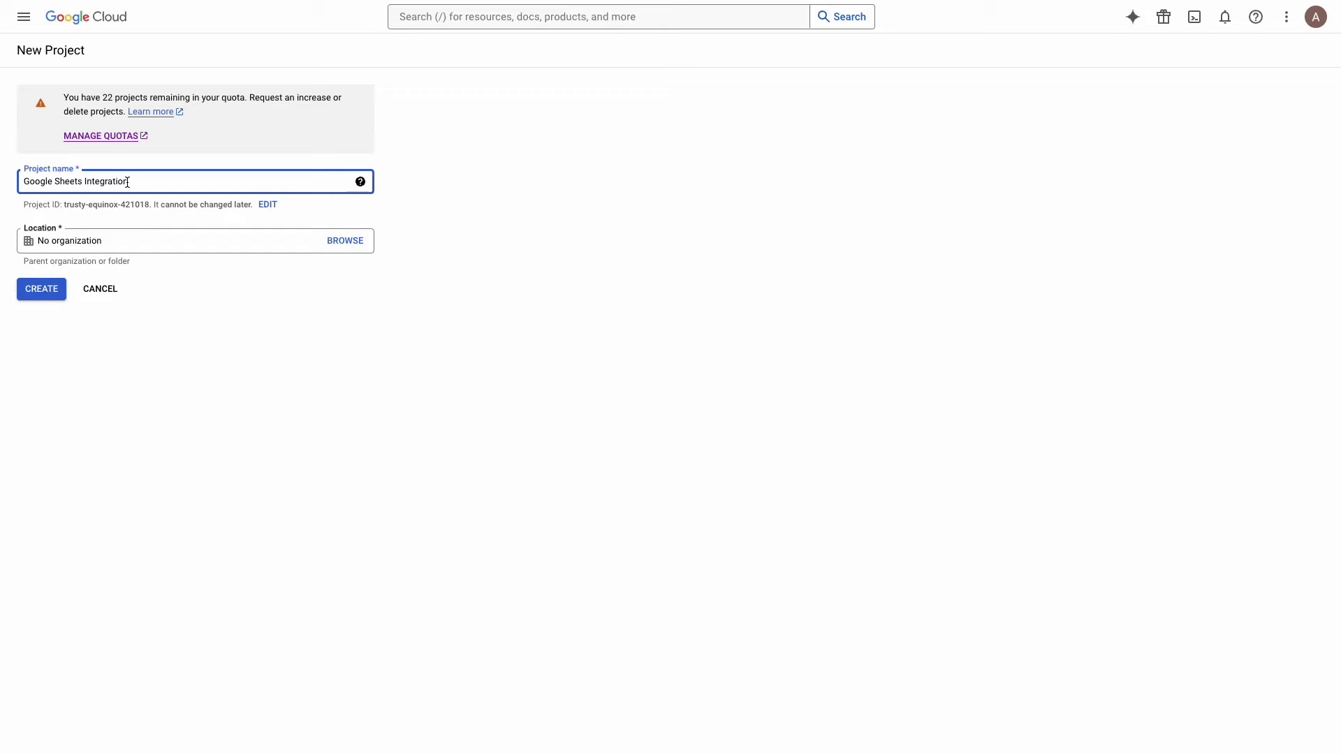
click(42, 289)
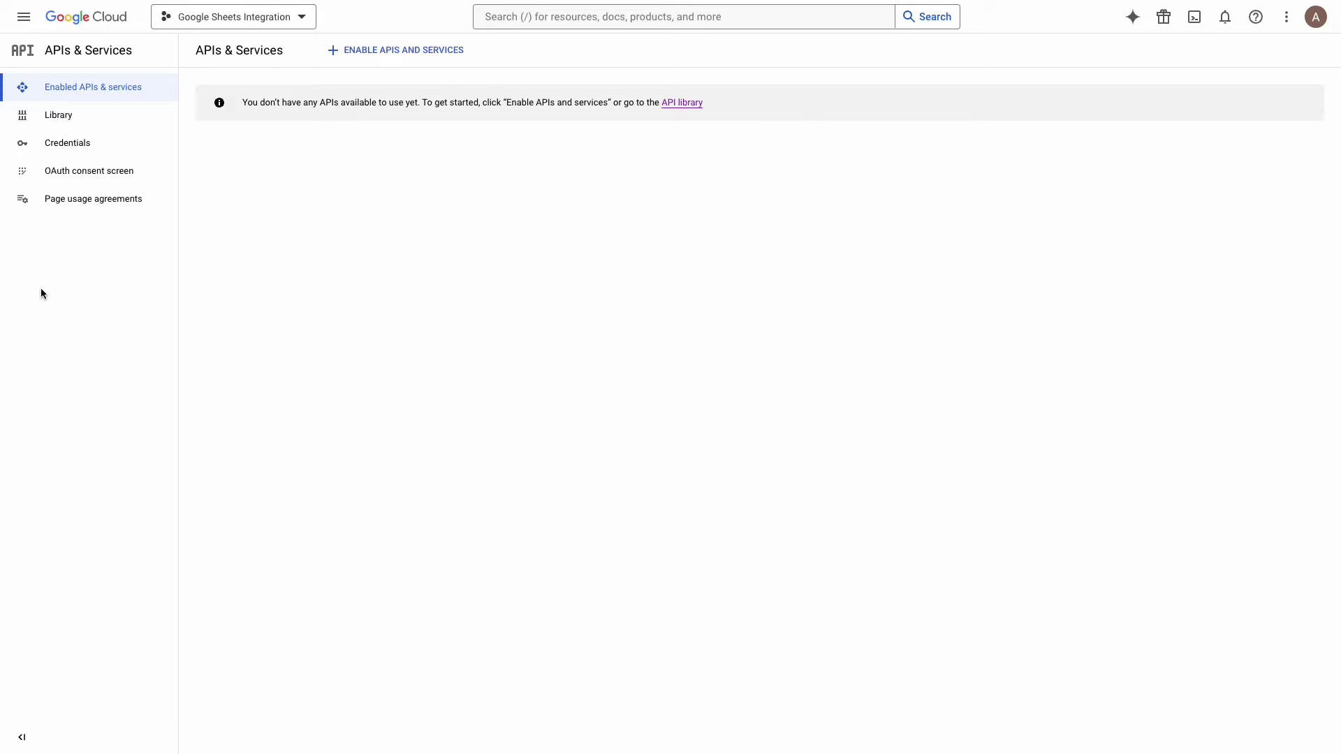
Step: Find the Google Sheets API in the API Library and open its details page
click(69, 119)
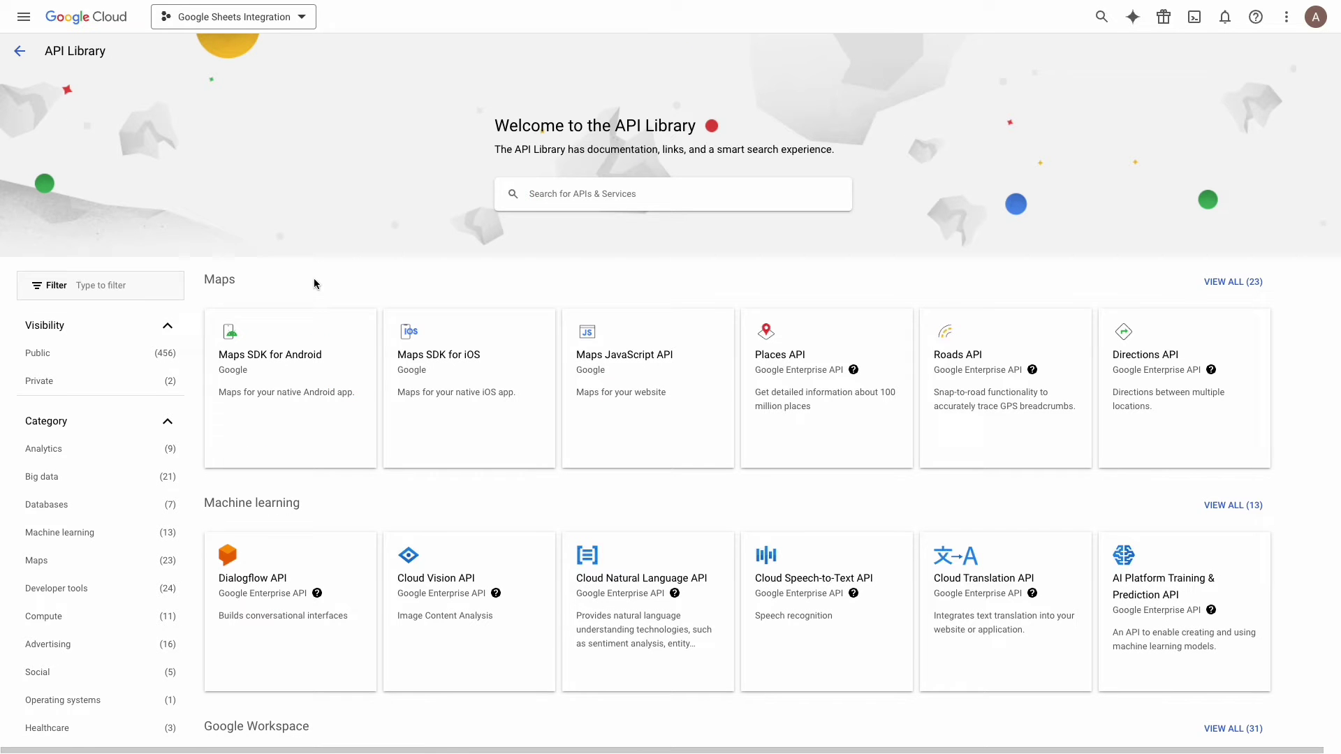
scroll(314, 286, down, 5)
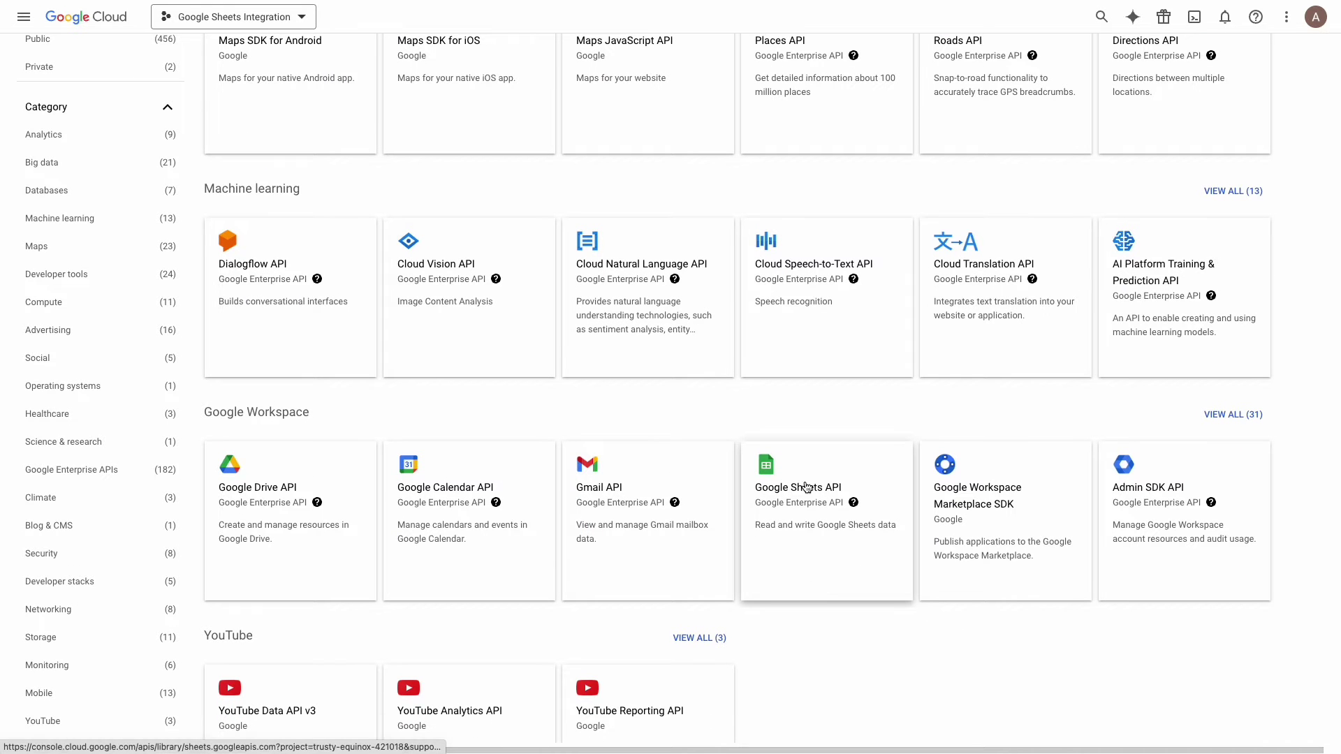
click(804, 484)
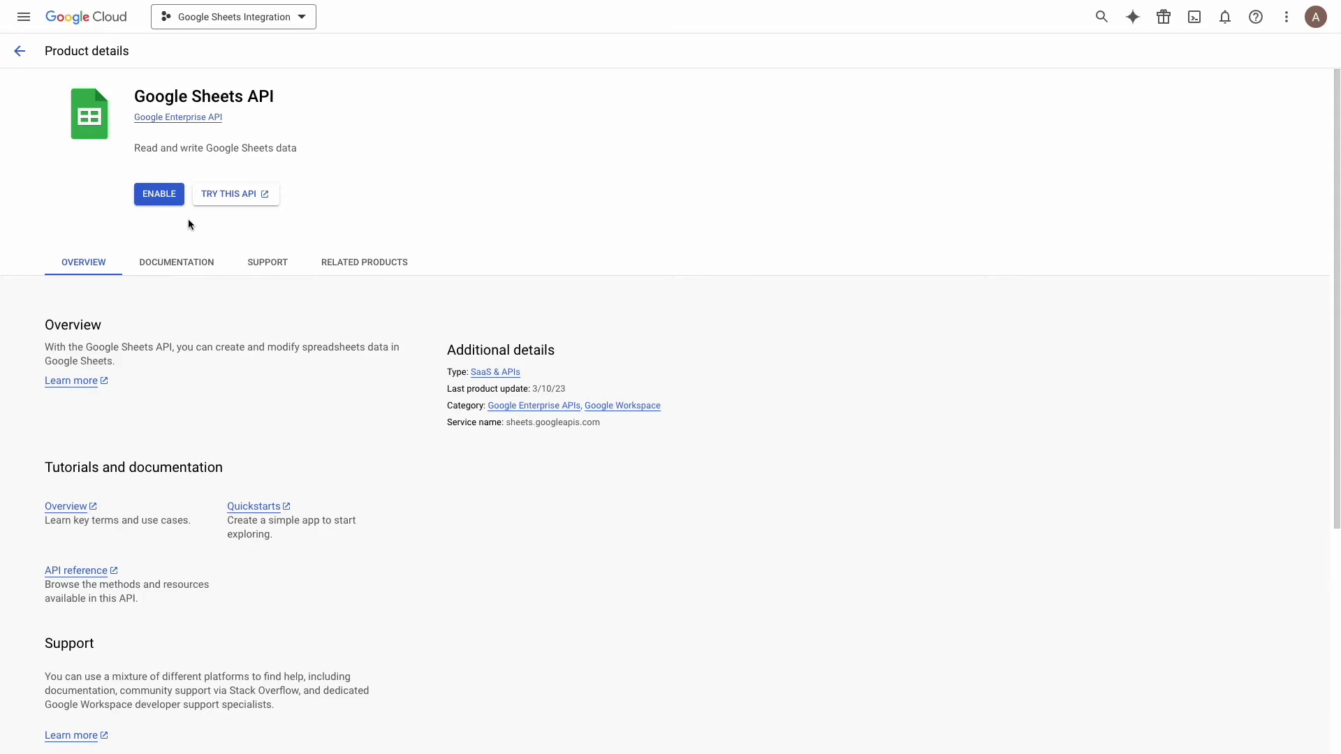
Step: Enable the Google Sheets API, then find and enable the Google Drive API in the Library
click(160, 195)
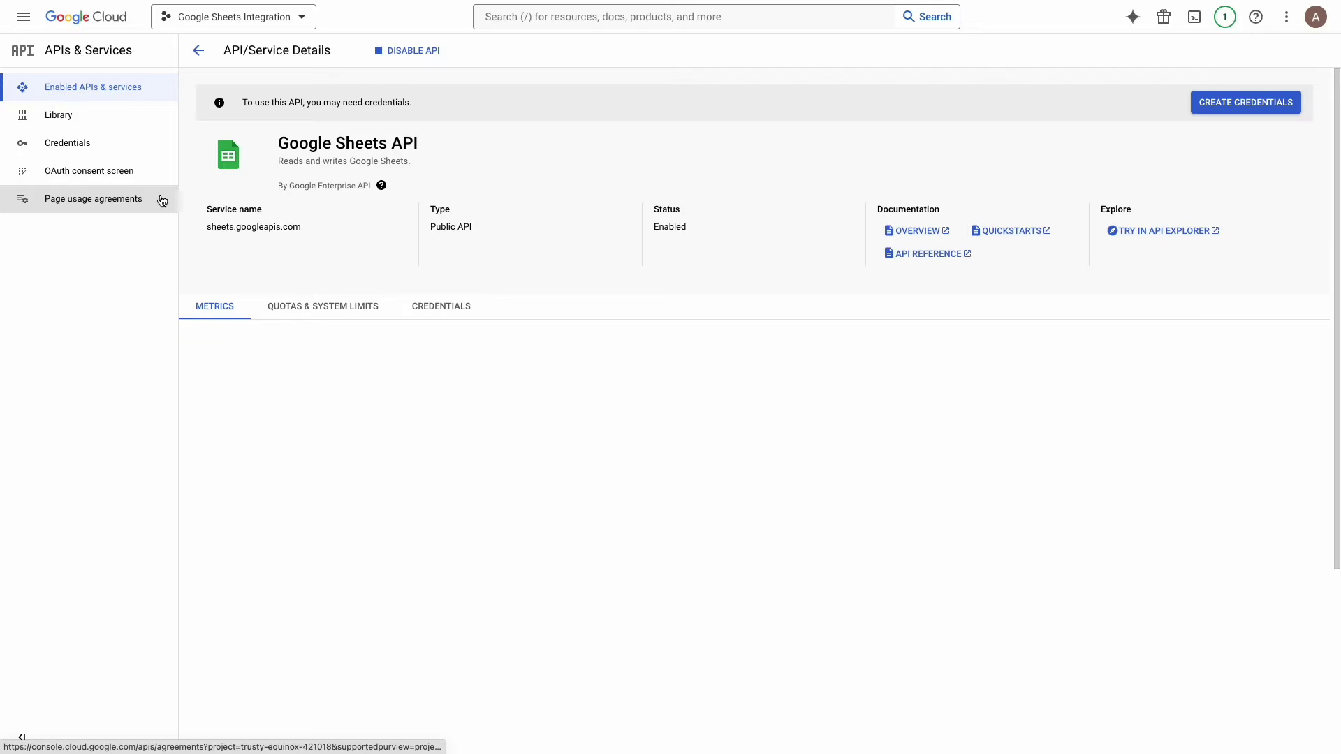
click(70, 117)
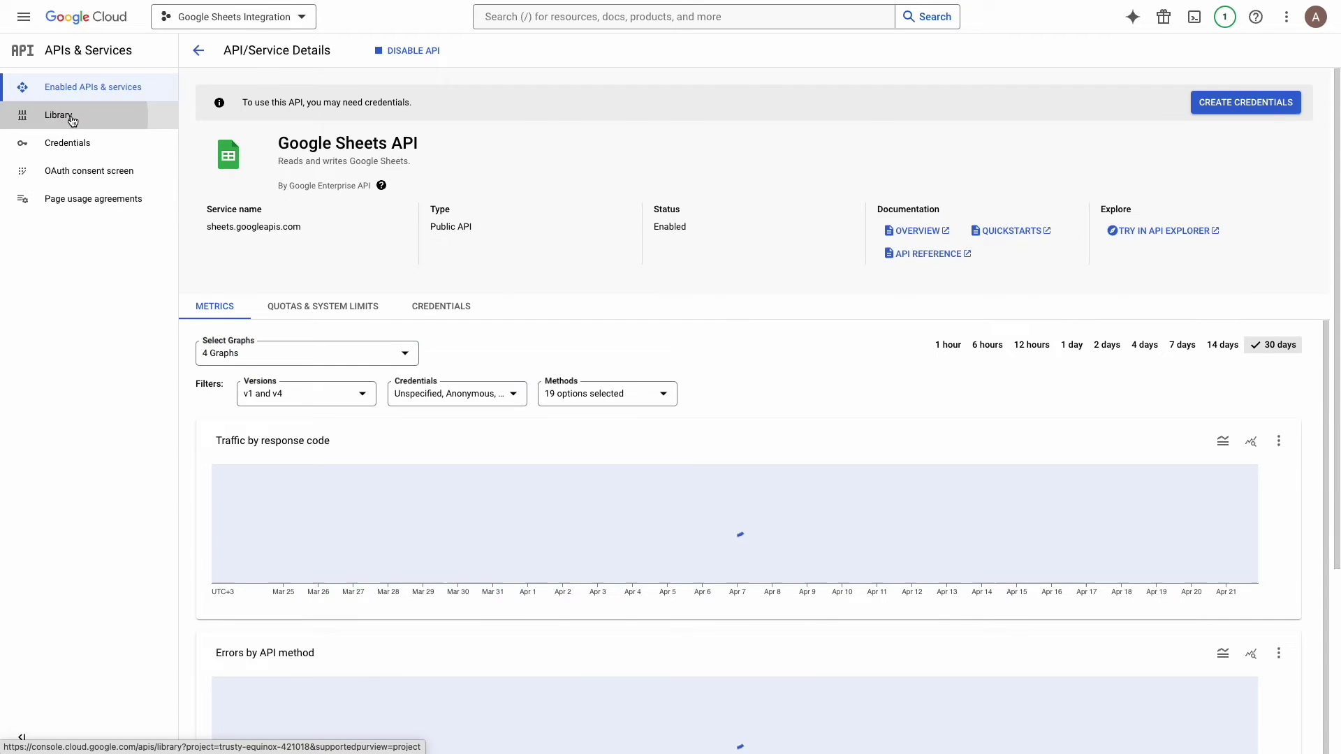
scroll(412, 380, down, 5)
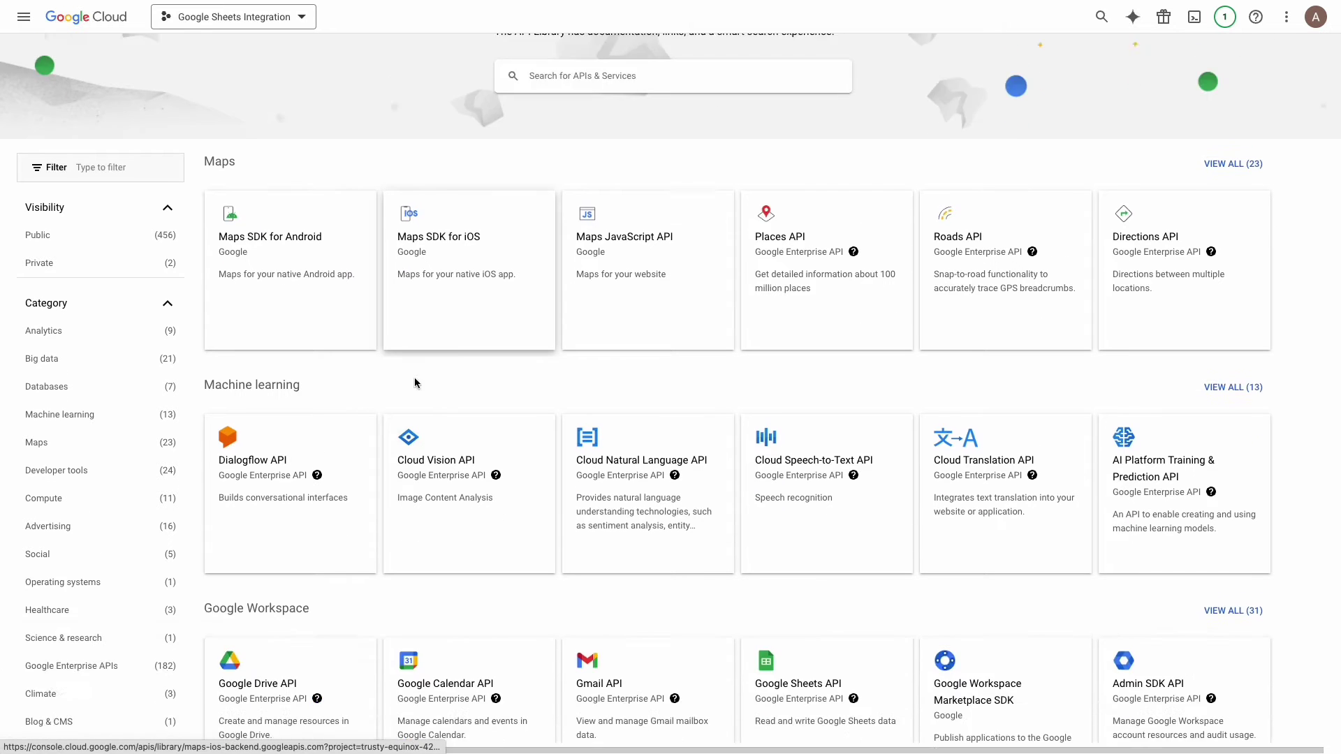
scroll(415, 383, down, 1)
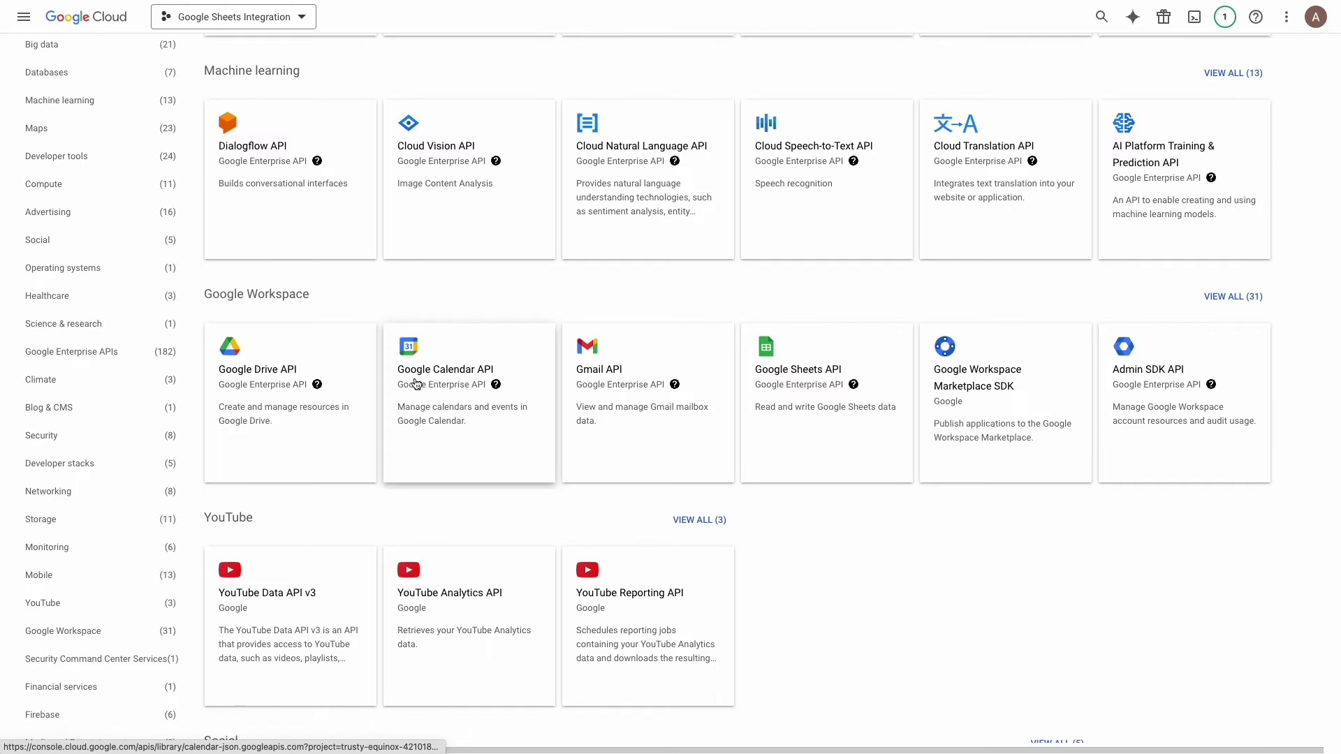
click(248, 375)
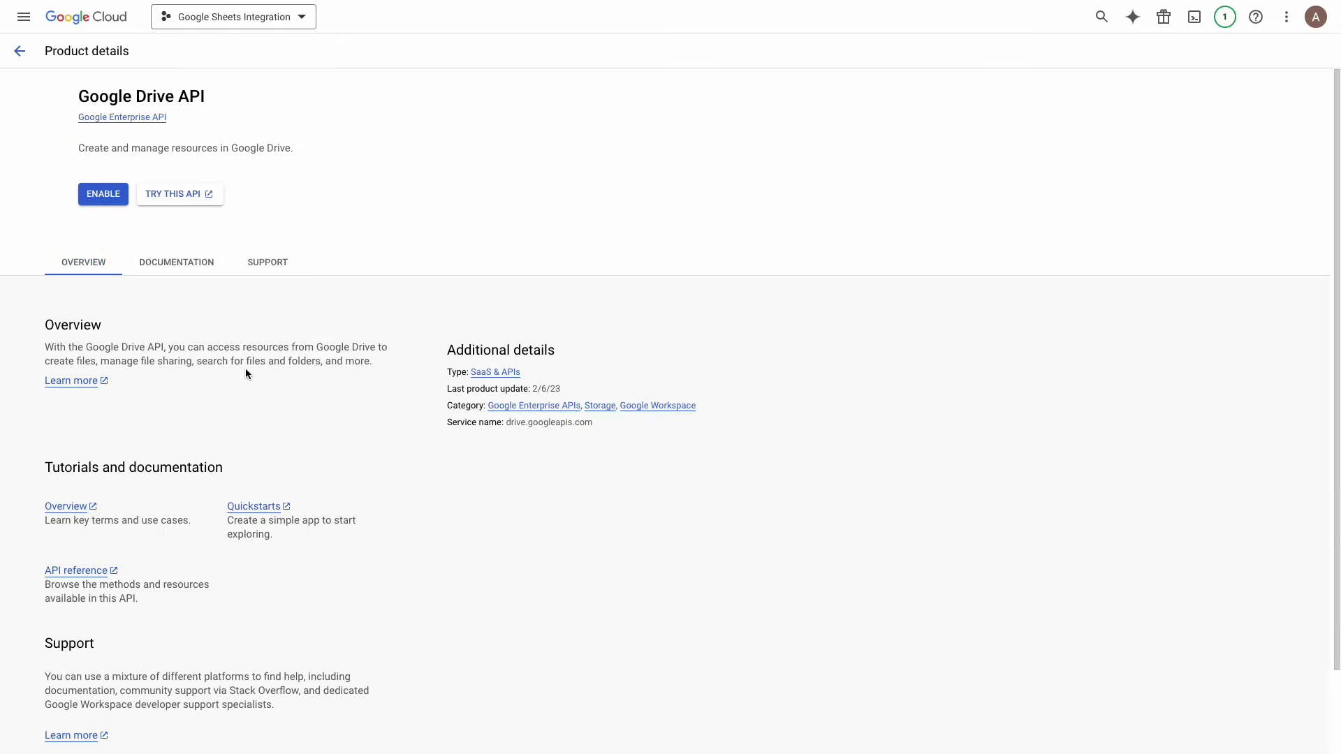
click(160, 199)
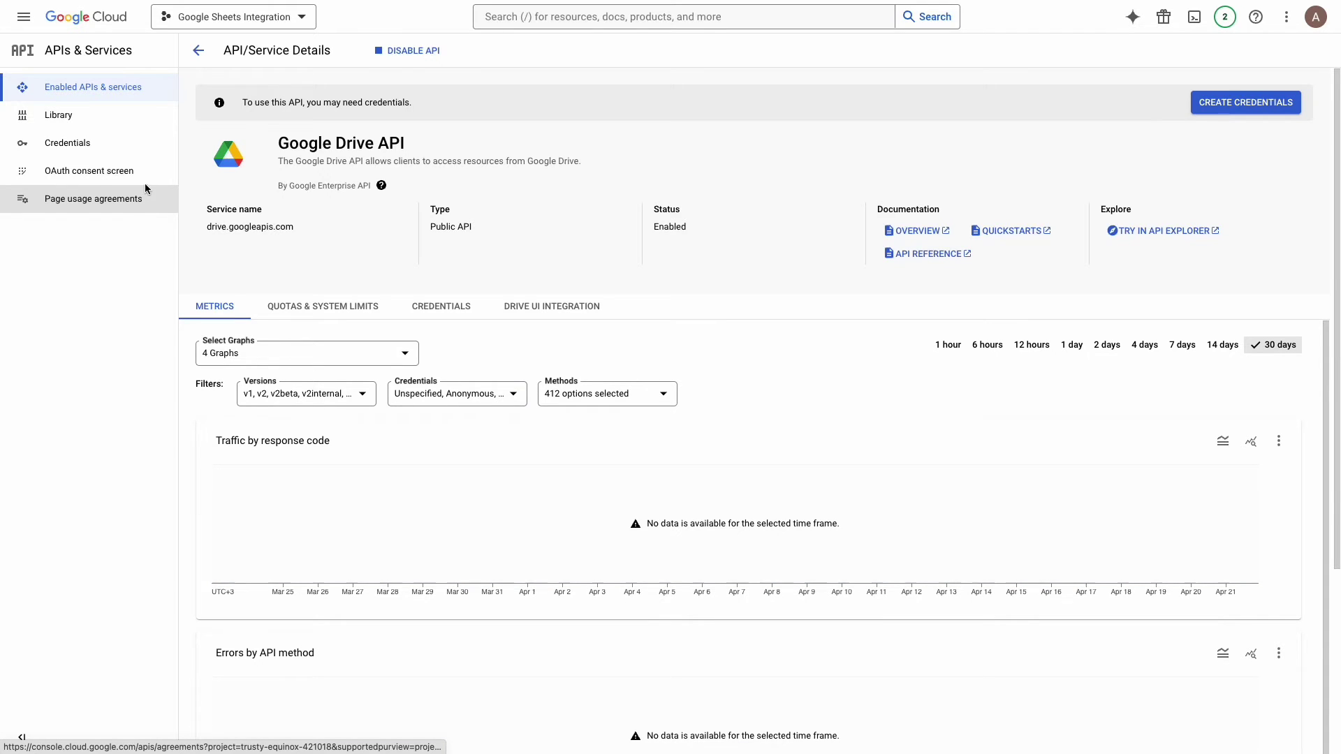
Step: Create an OAuth consent screen registration with the External user type
click(120, 175)
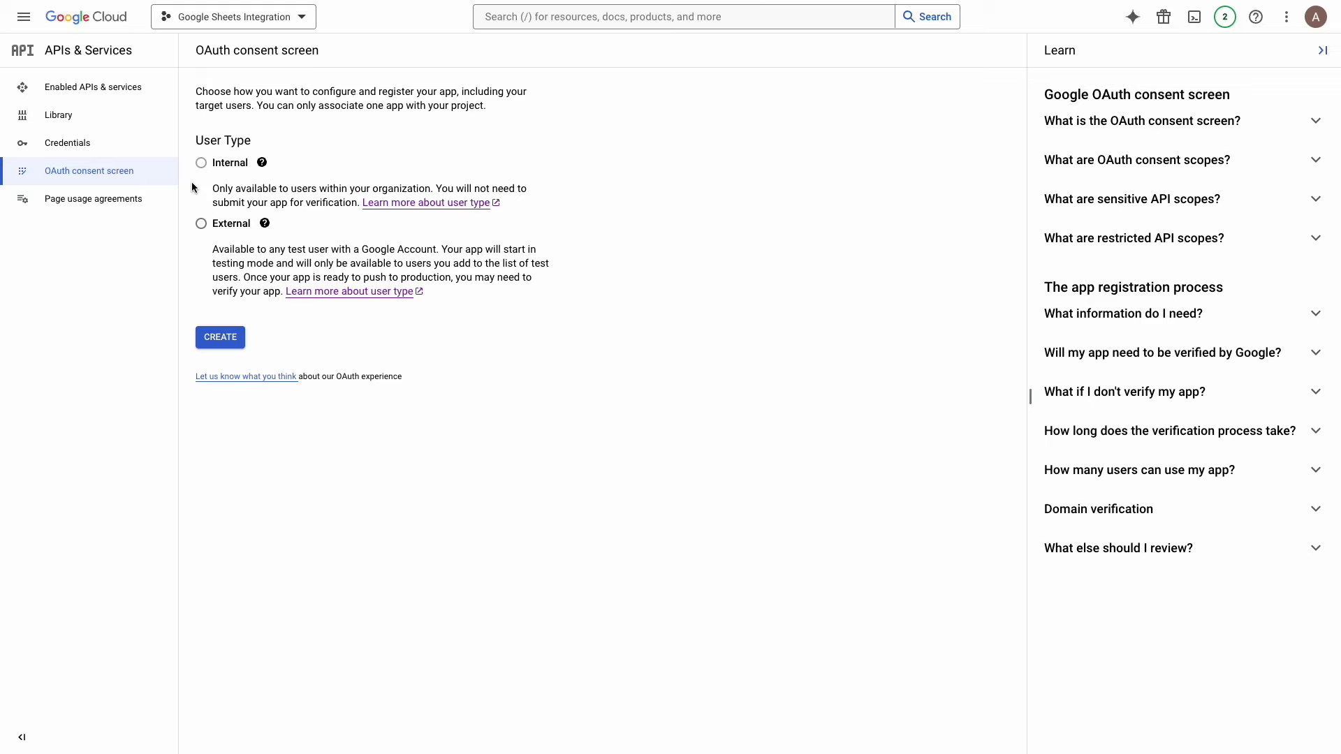
click(201, 224)
click(220, 337)
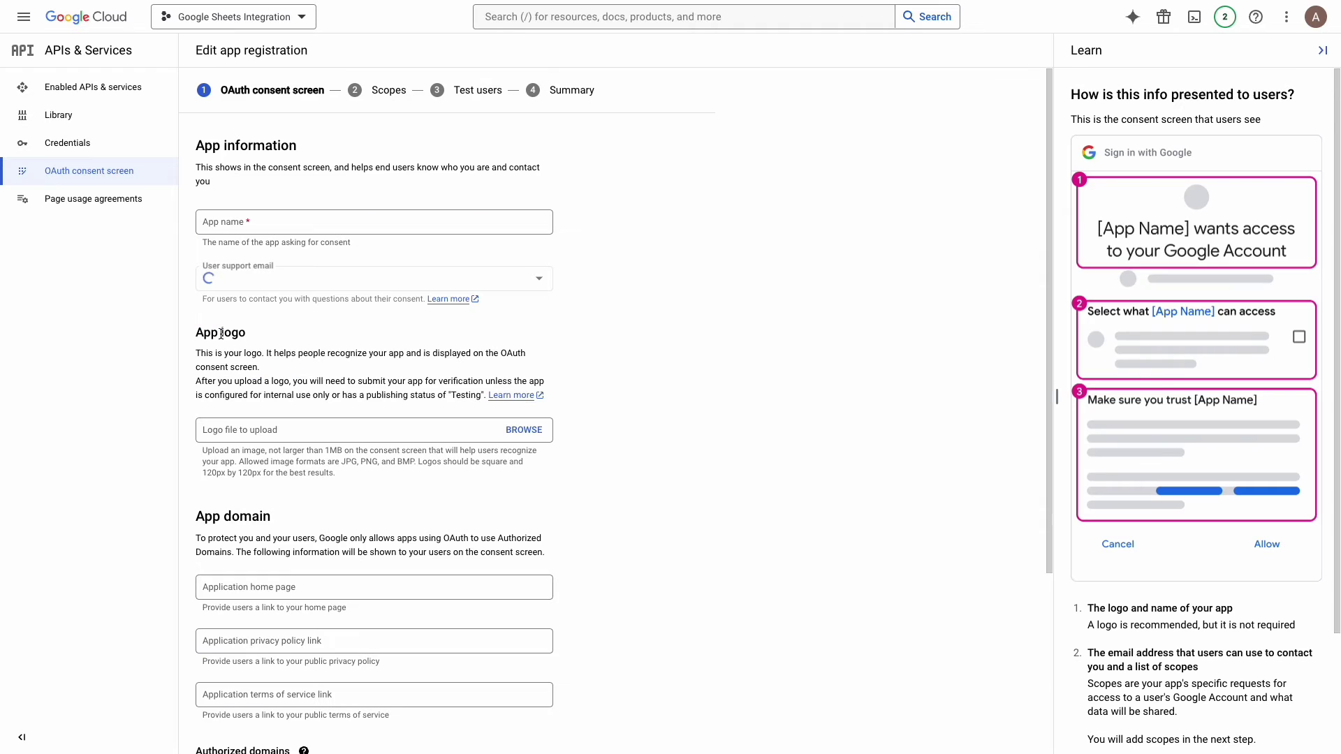
Step: Name the app 'Google Sheets Integration', pick the support email and upload logo.png as its logo
click(221, 221)
text(Google Shee)
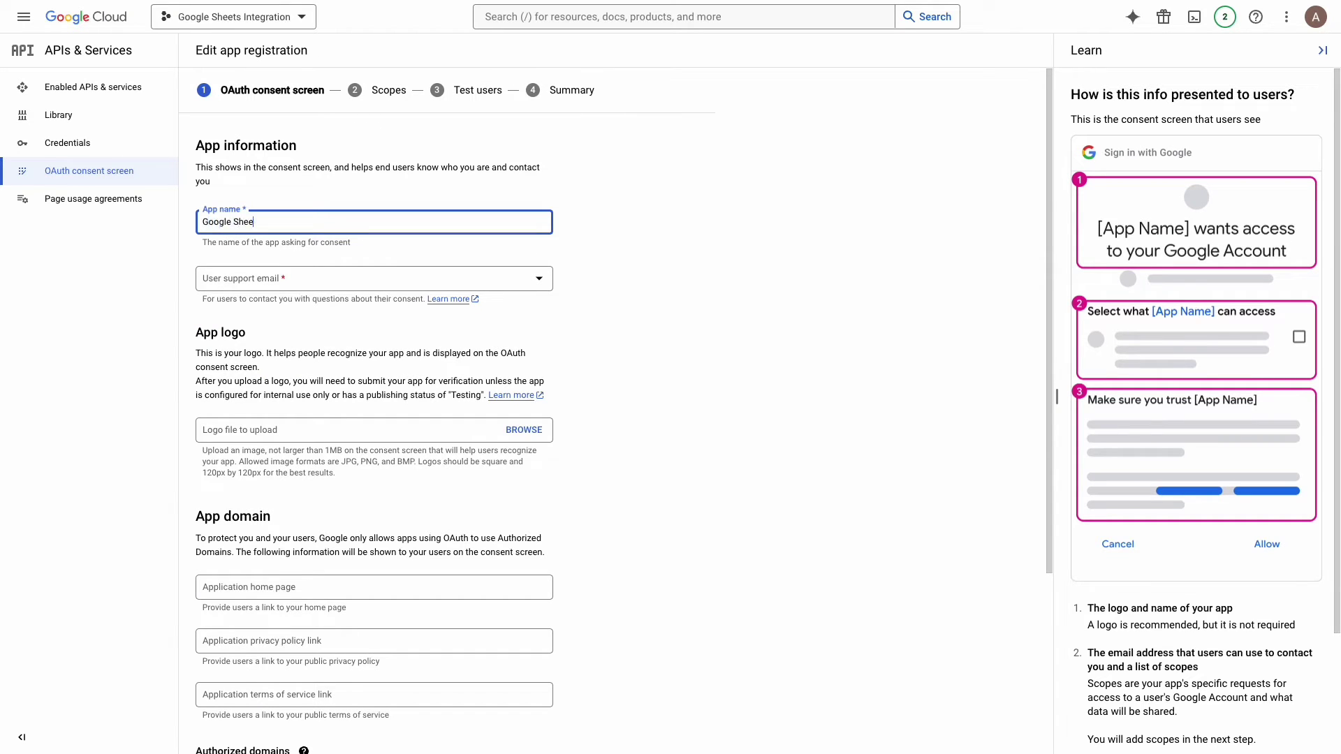
text(ts Integration)
click(229, 281)
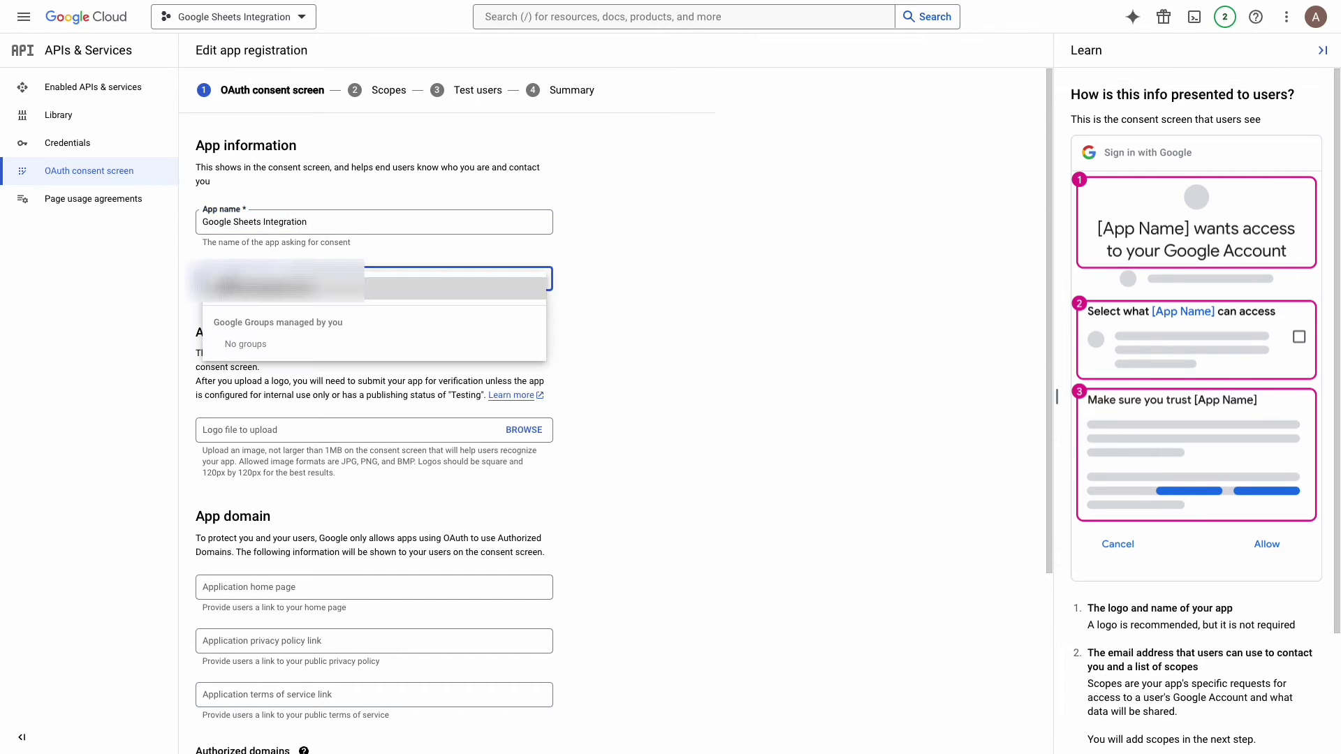
click(237, 287)
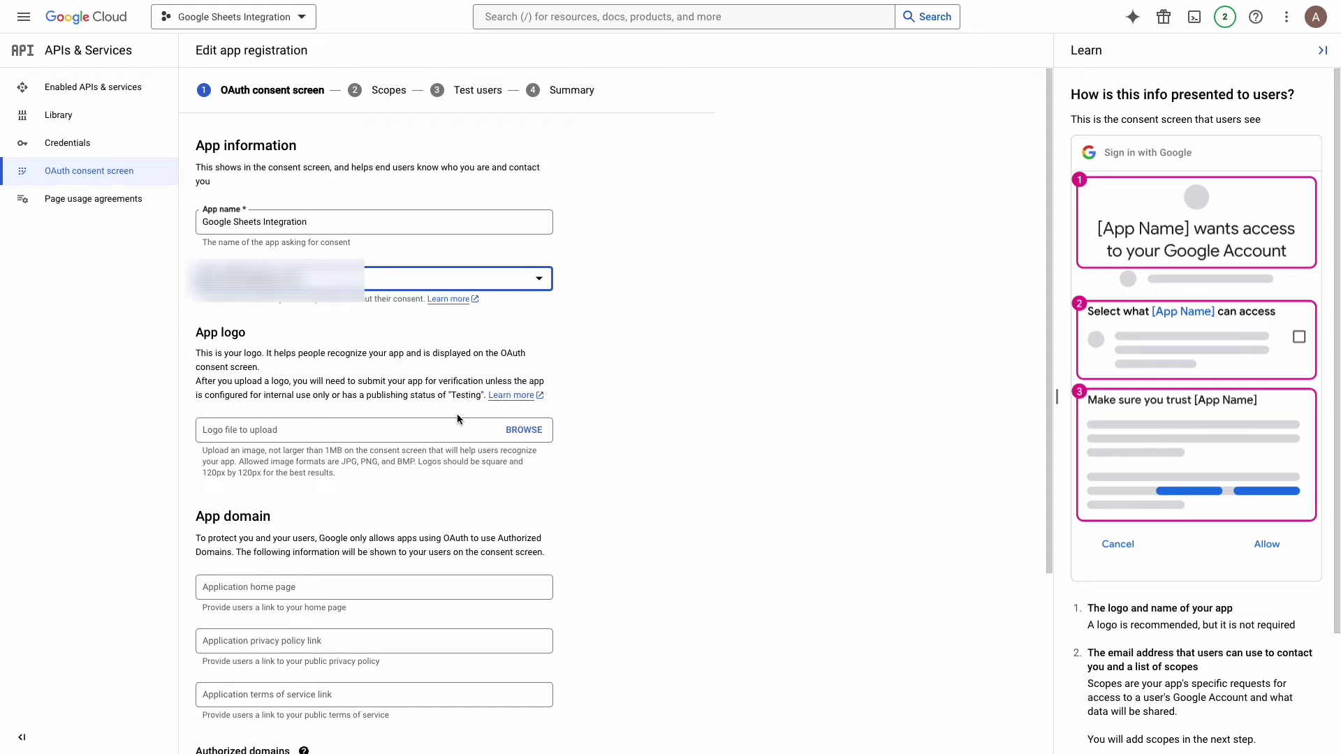
click(524, 430)
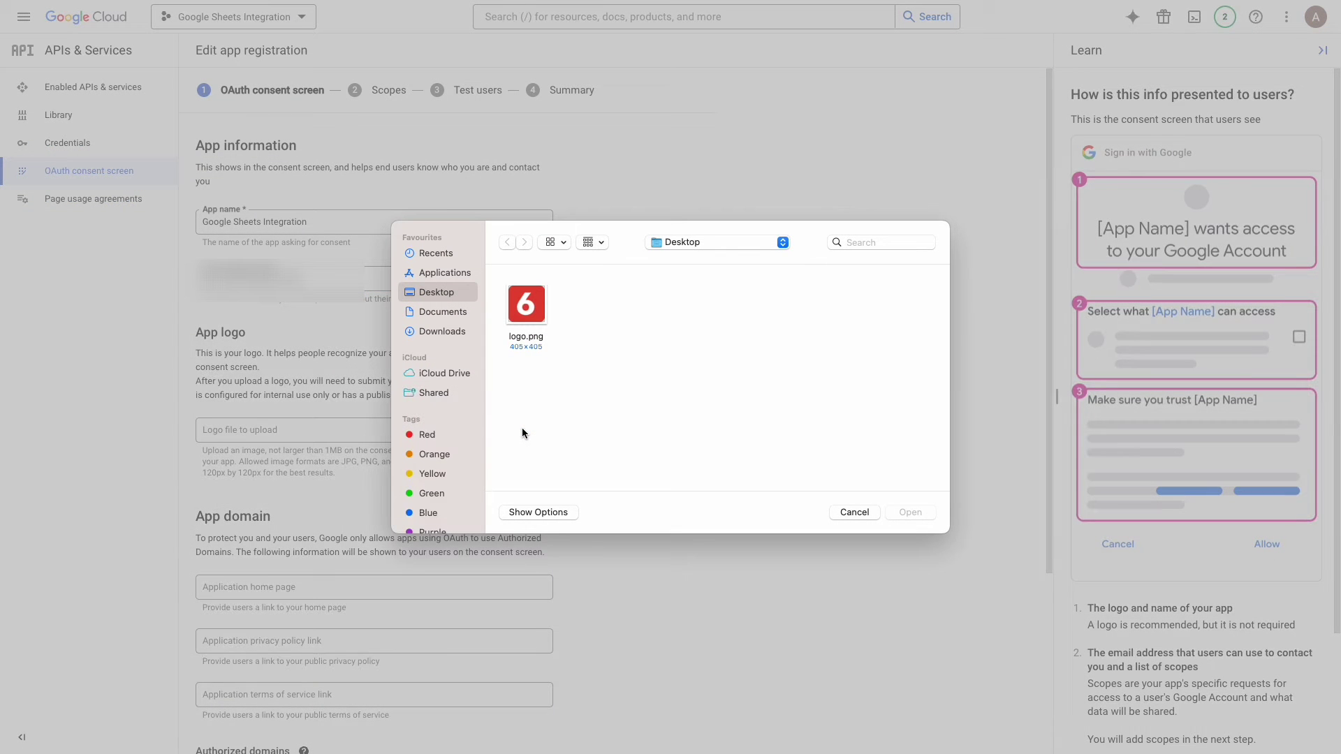
double_click(526, 339)
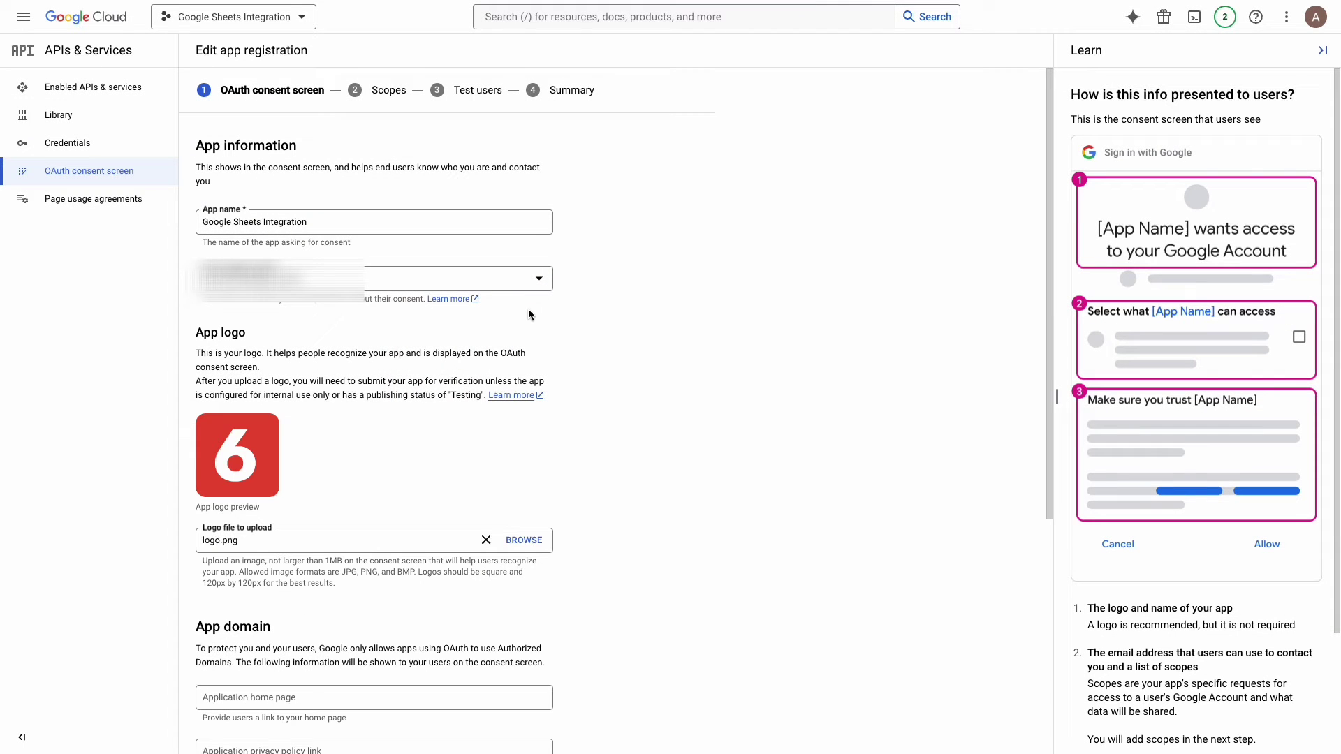
Step: Paste in the app home page, privacy policy and terms of service links
scroll(528, 314, down, 5)
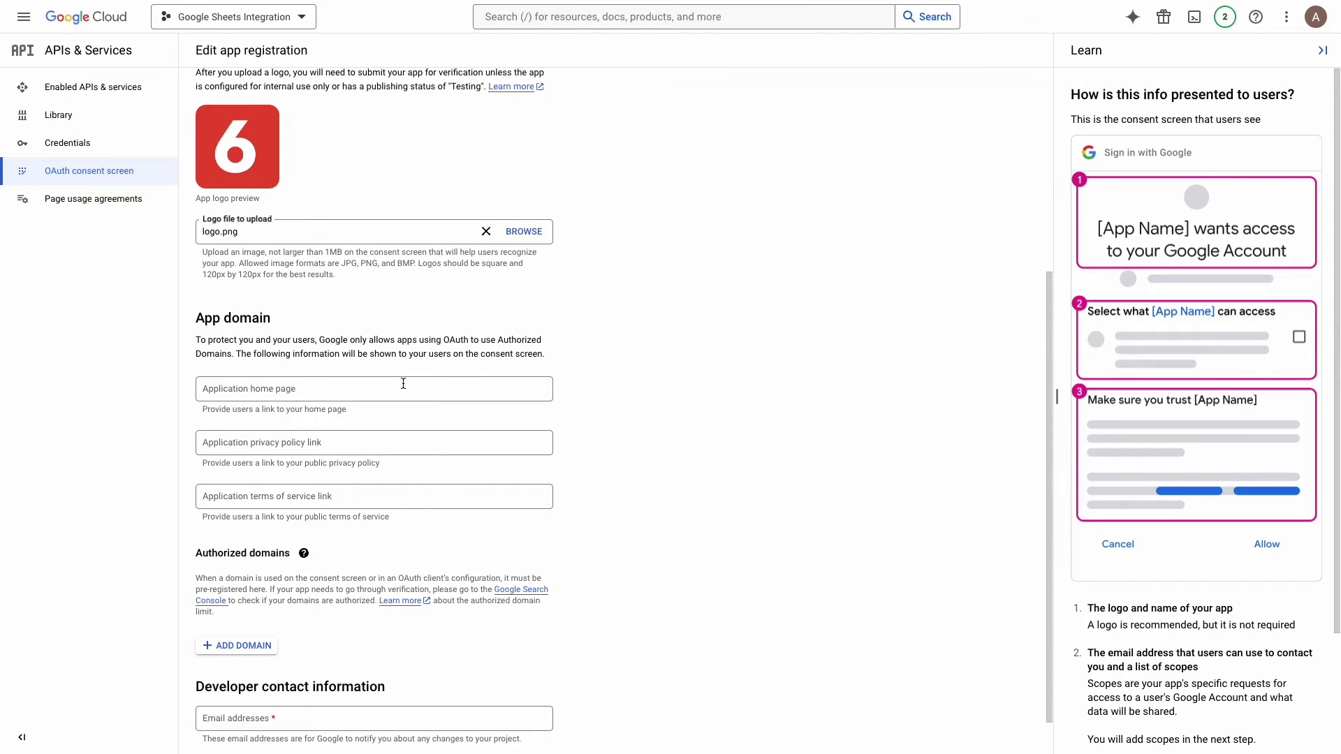
click(402, 388)
text(https://www.balbooa.com/)
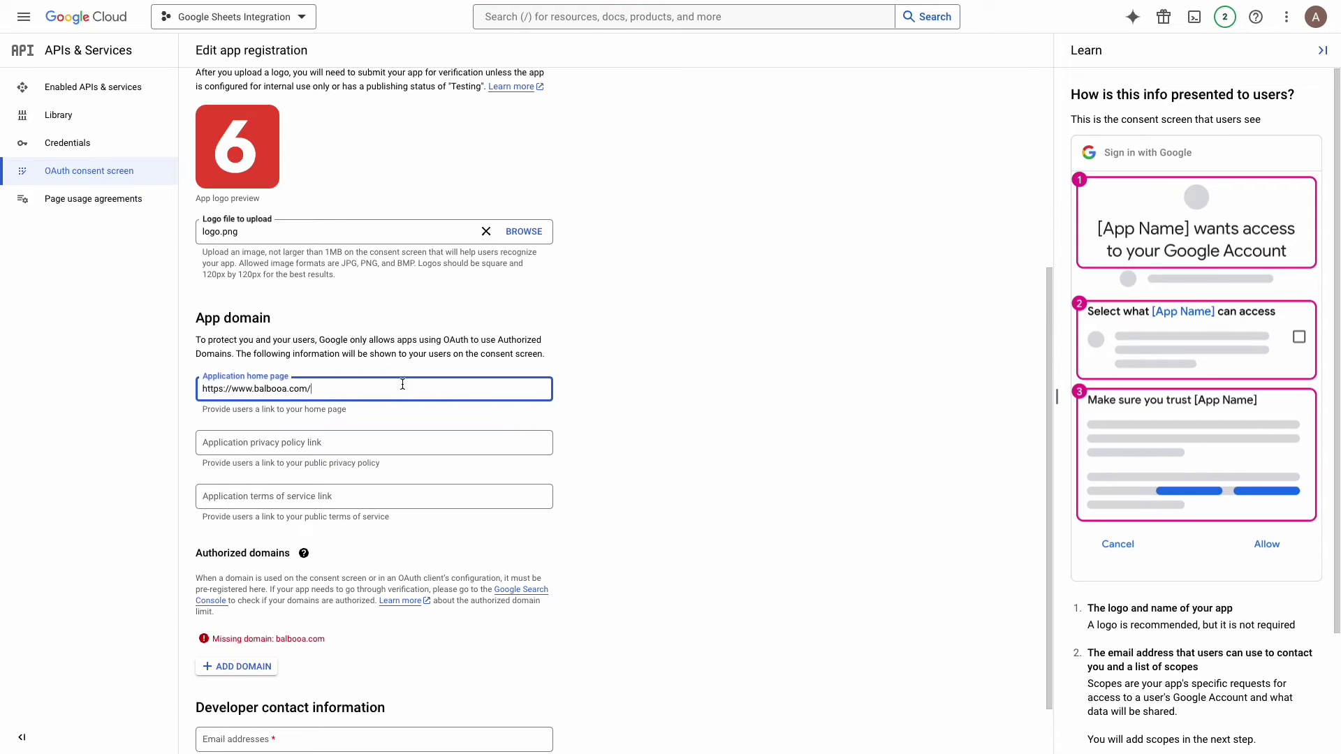
click(405, 441)
text(https://www.balbooa.com/legal/privacy-policy)
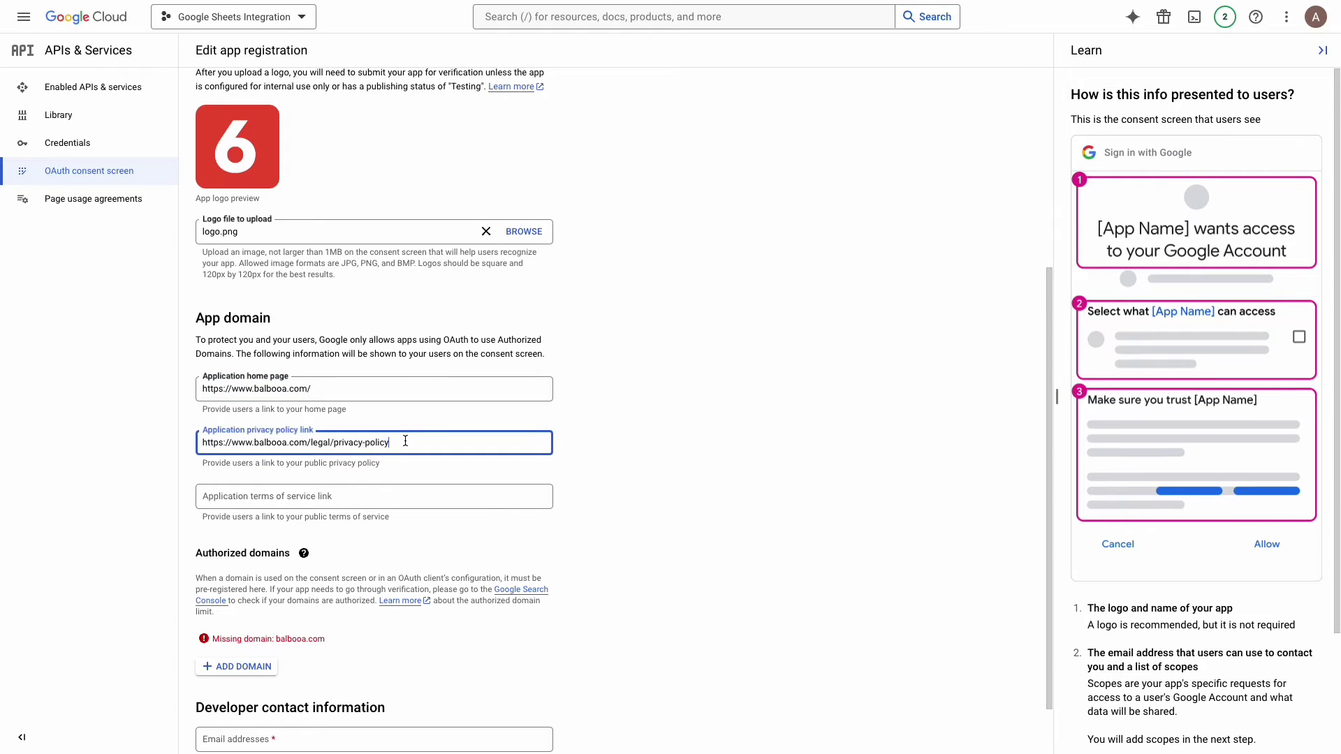
click(400, 498)
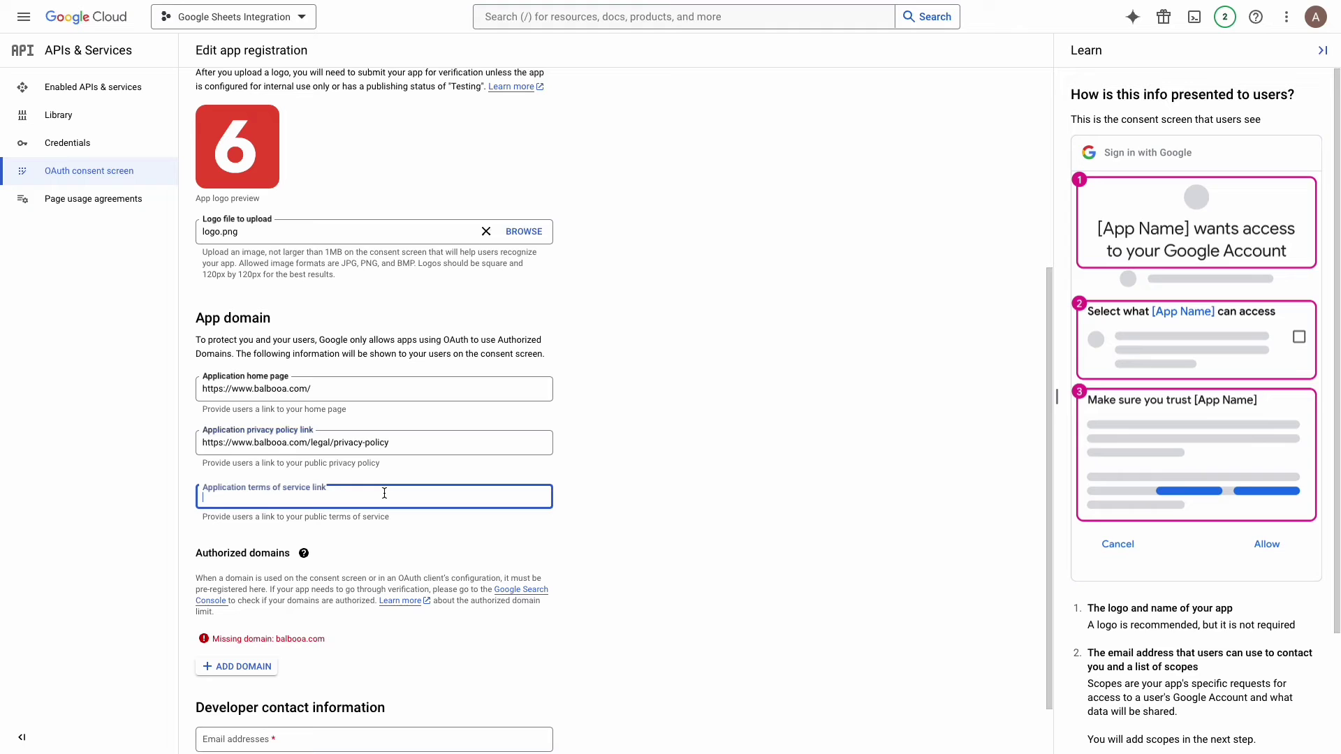
text(https://www.balbooa.com/legal/terms-and-conditions)
click(467, 529)
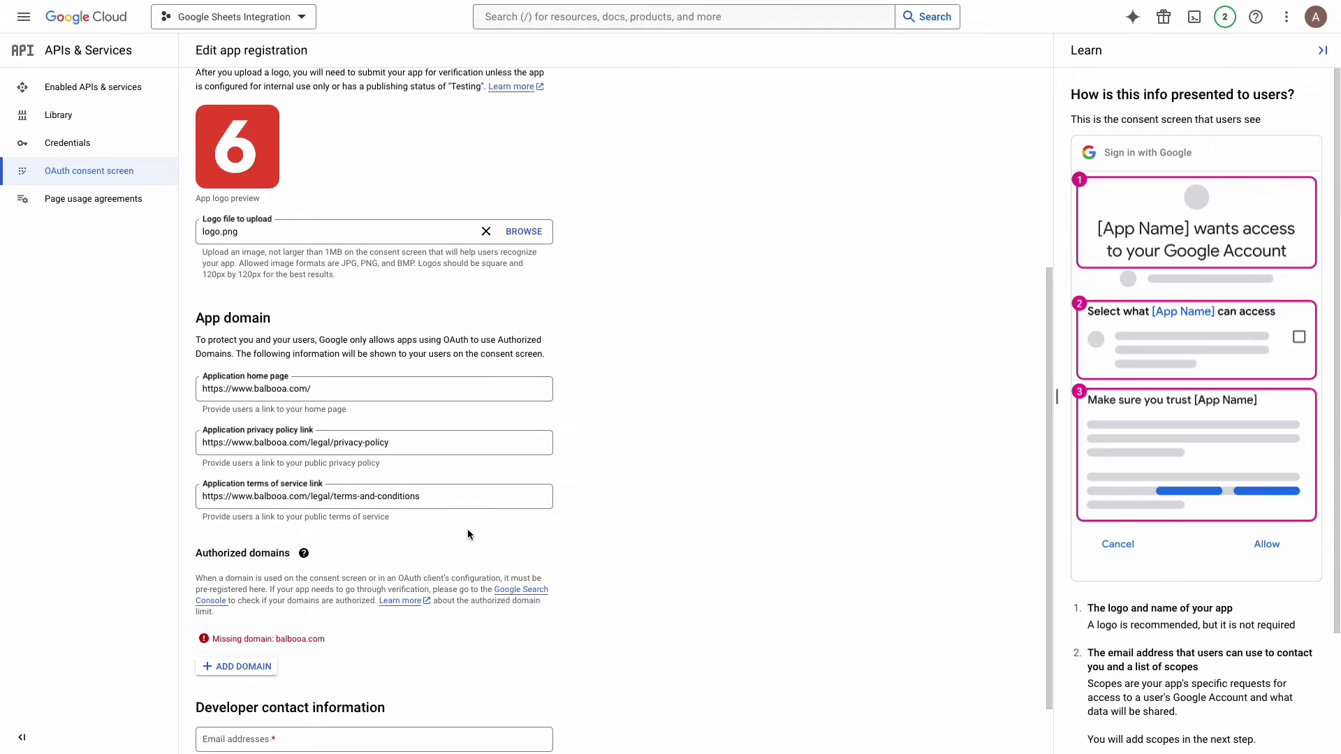
Step: Add balbooa.com as an authorized domain, fill in the developer contact email and save
scroll(467, 529, down, 1)
click(243, 599)
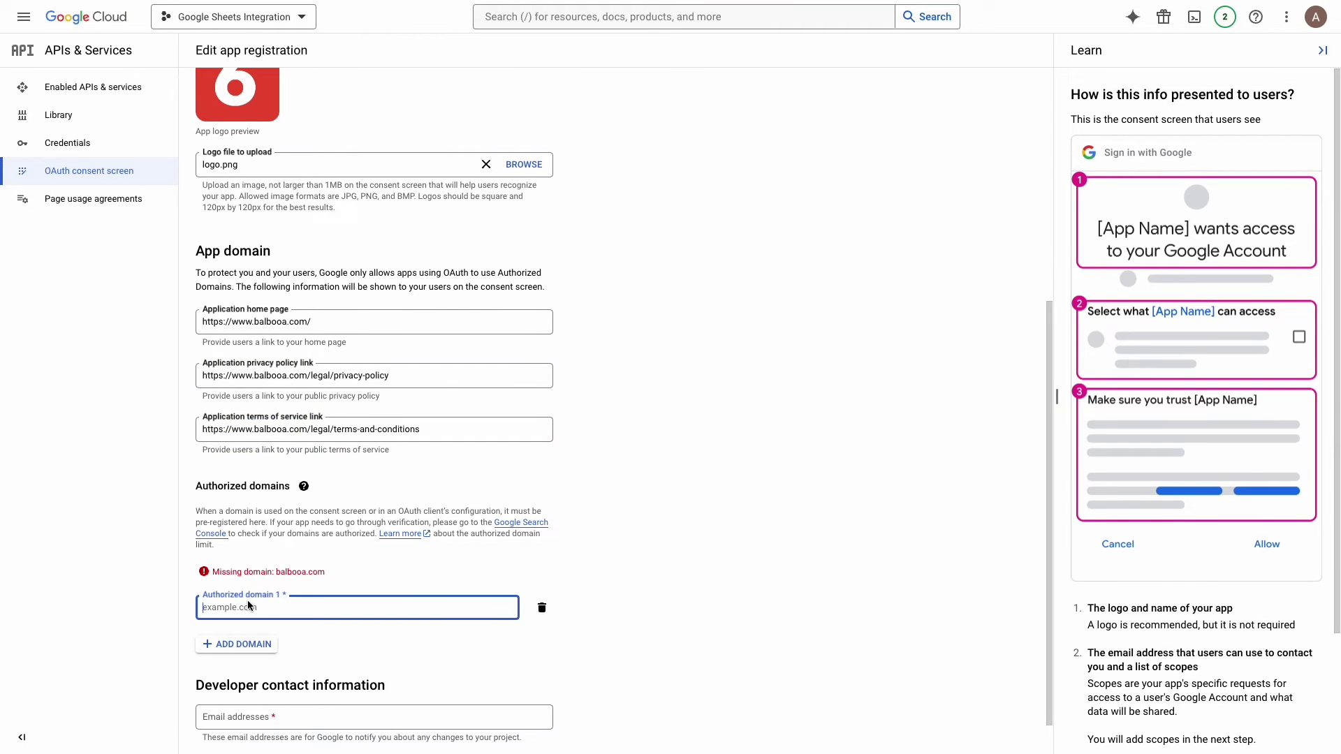
text(balbooa.com)
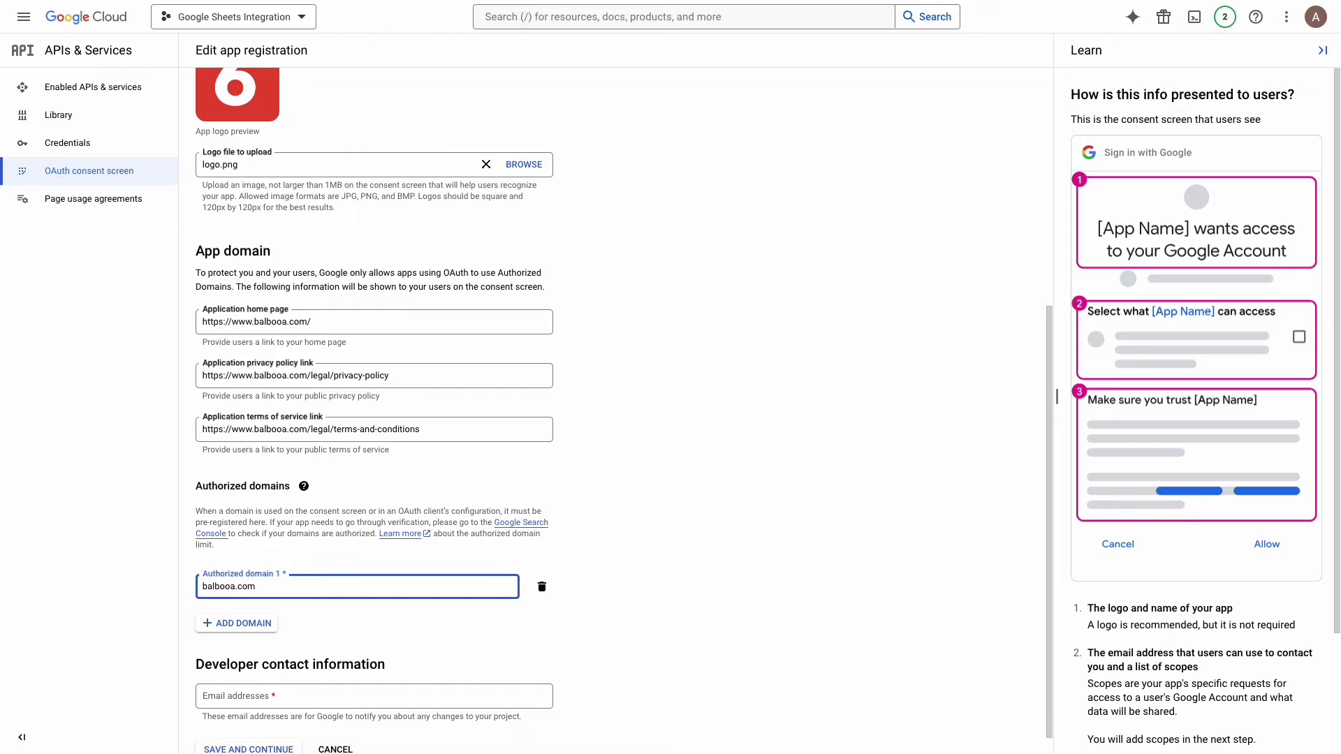
scroll(265, 681, down, 1)
click(267, 678)
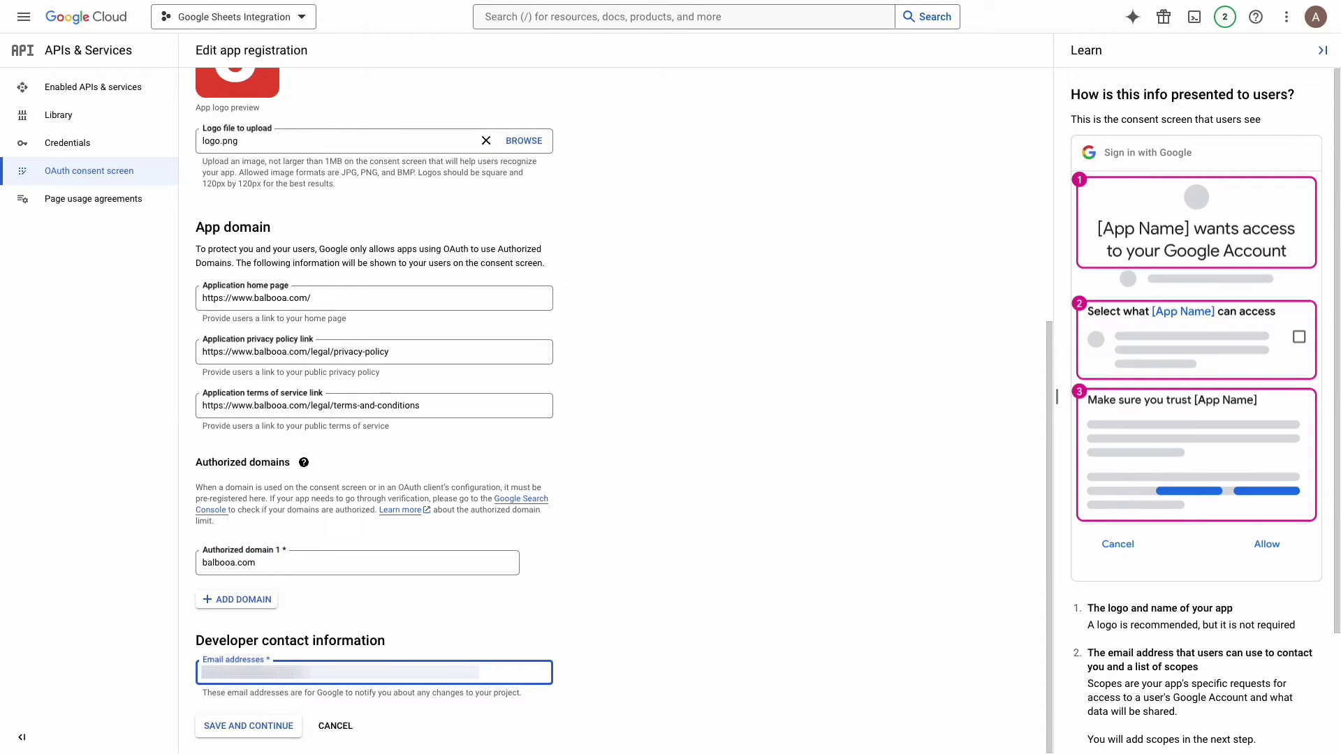
click(241, 726)
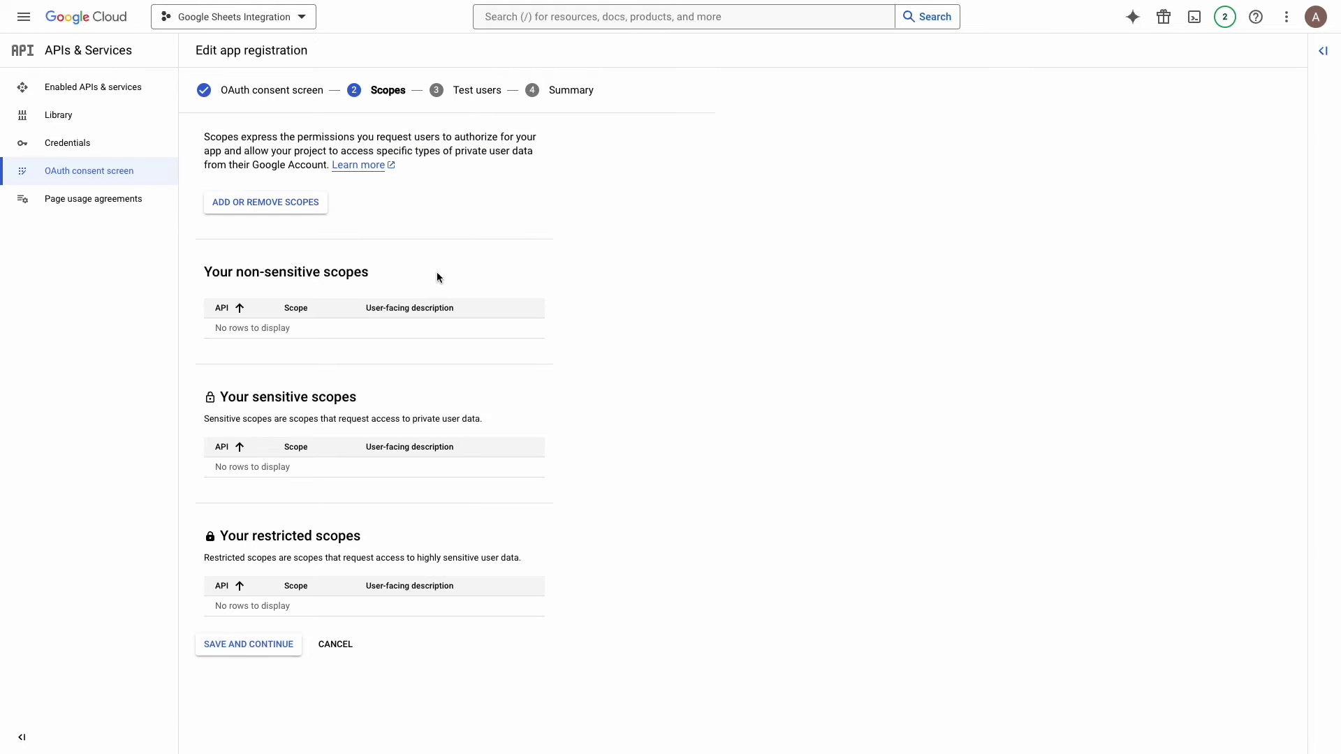
Step: Skip the Scopes step, add one test user's email address and save through to the Summary
click(274, 643)
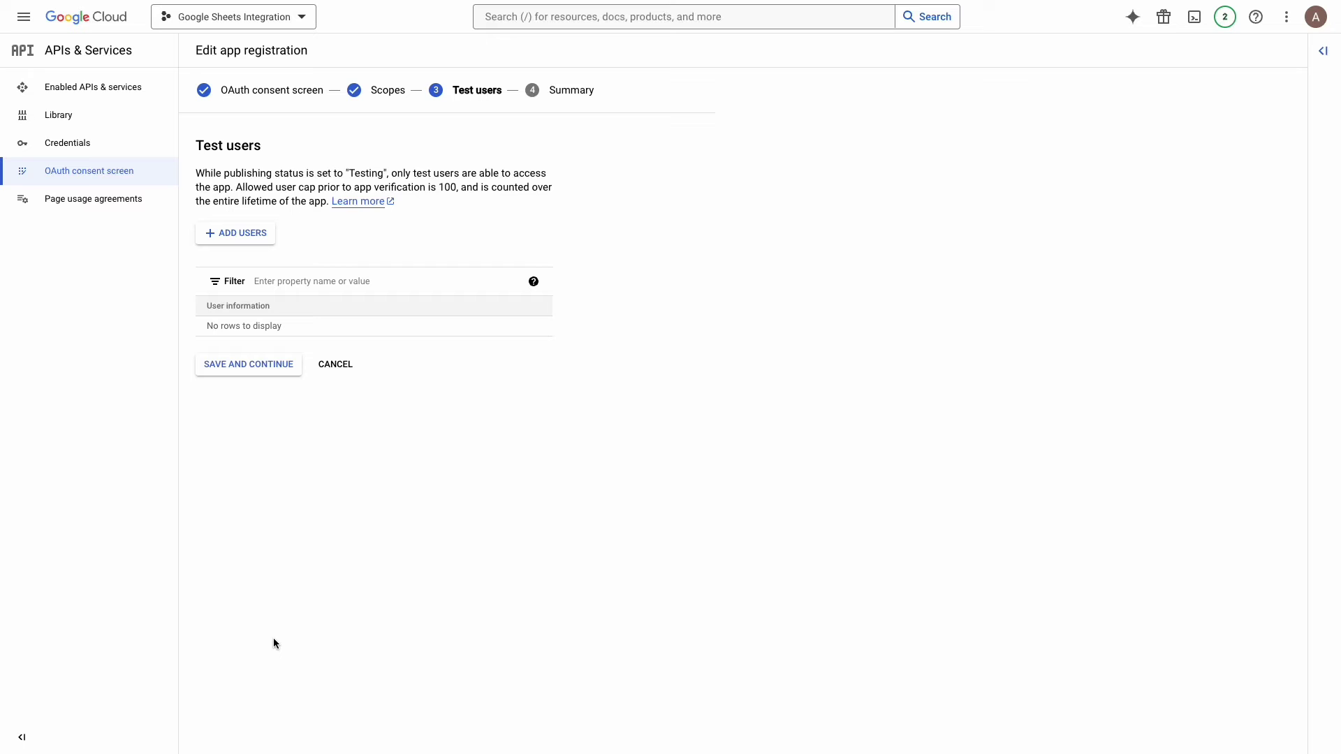
click(259, 239)
click(906, 151)
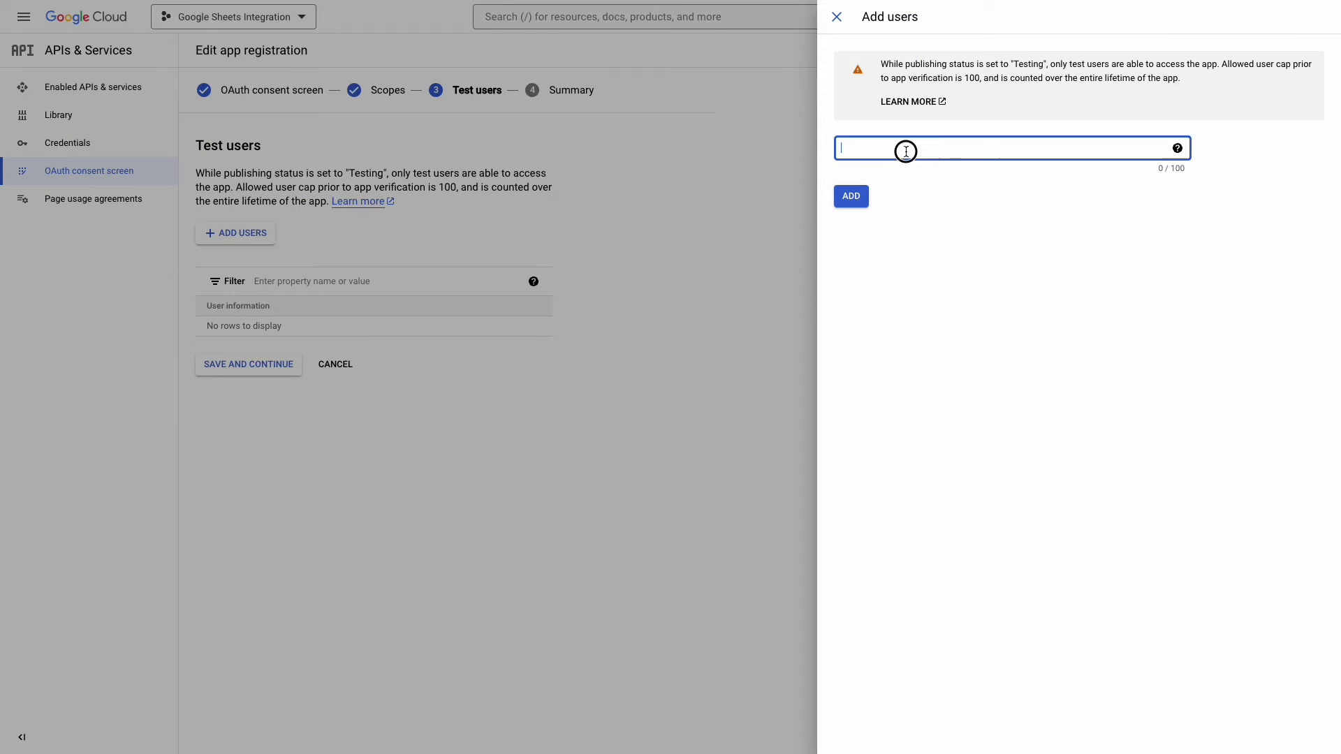
text(user@gmail.com)
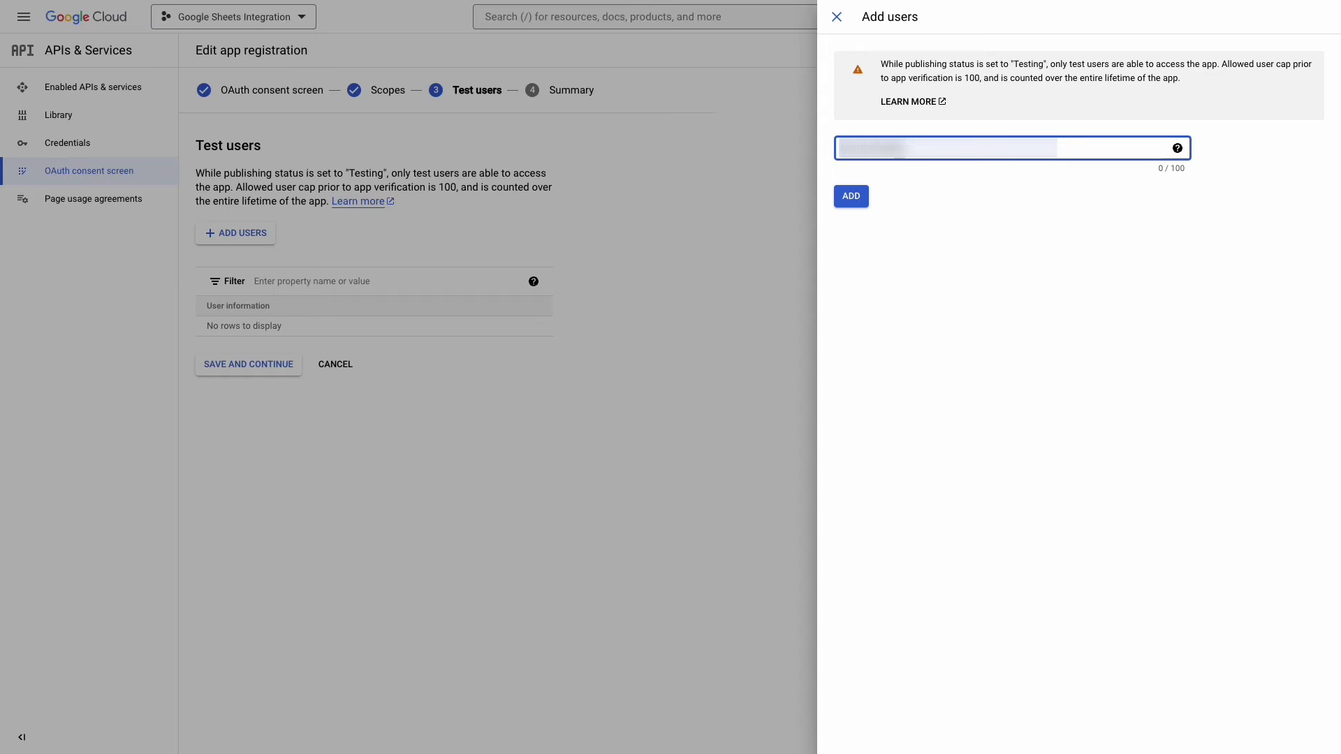
click(851, 196)
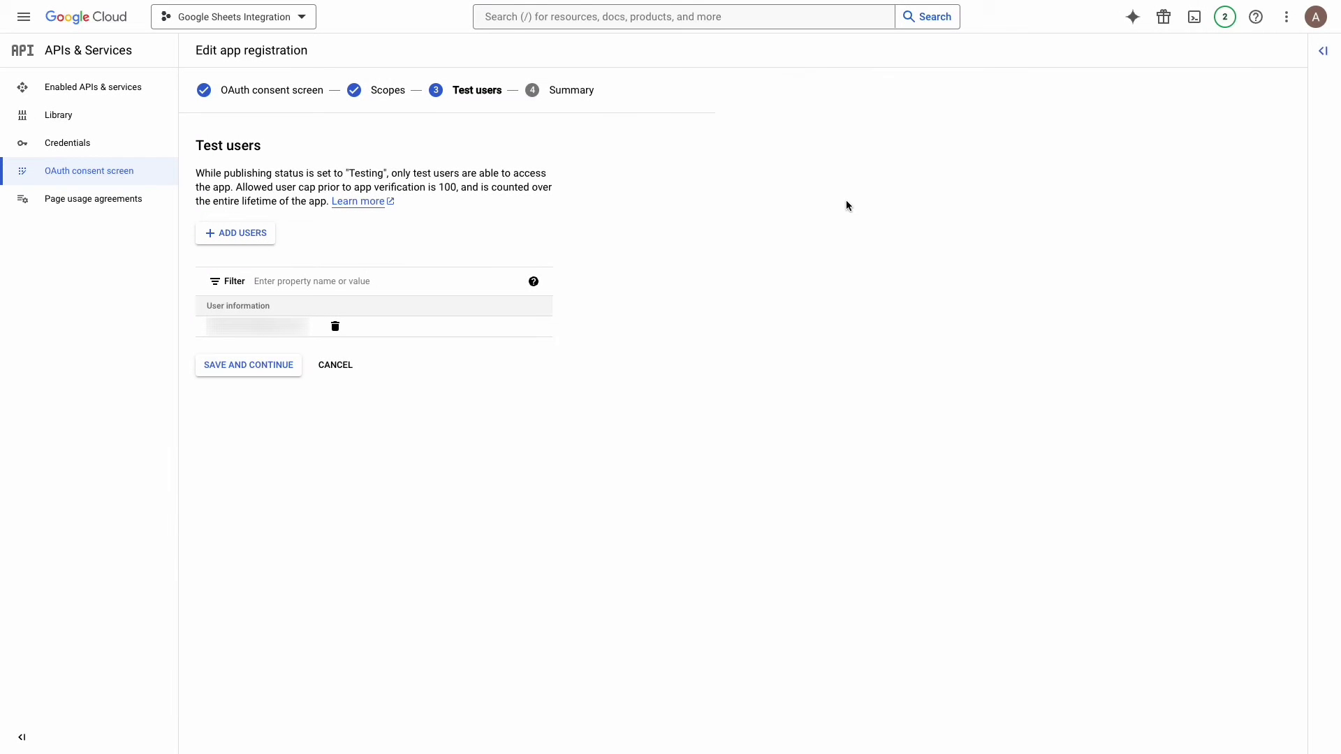
click(273, 370)
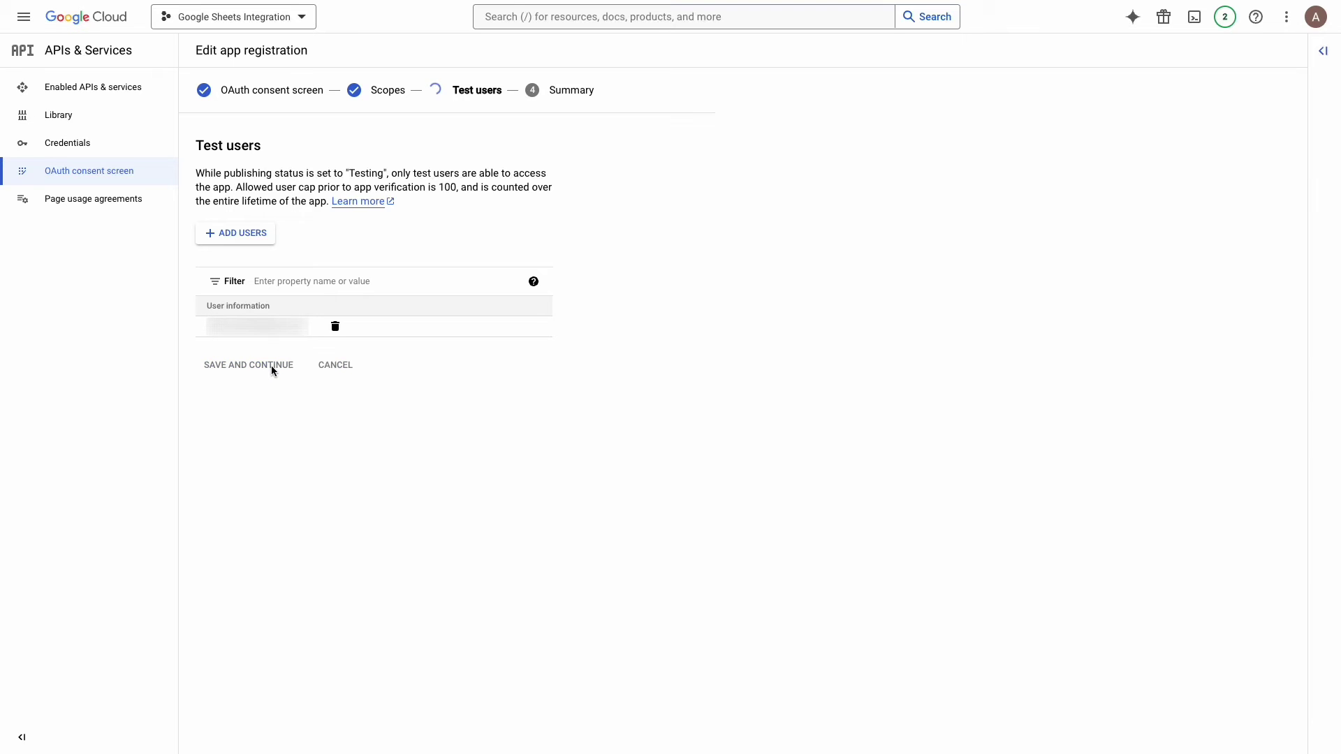
scroll(680, 437, down, 4)
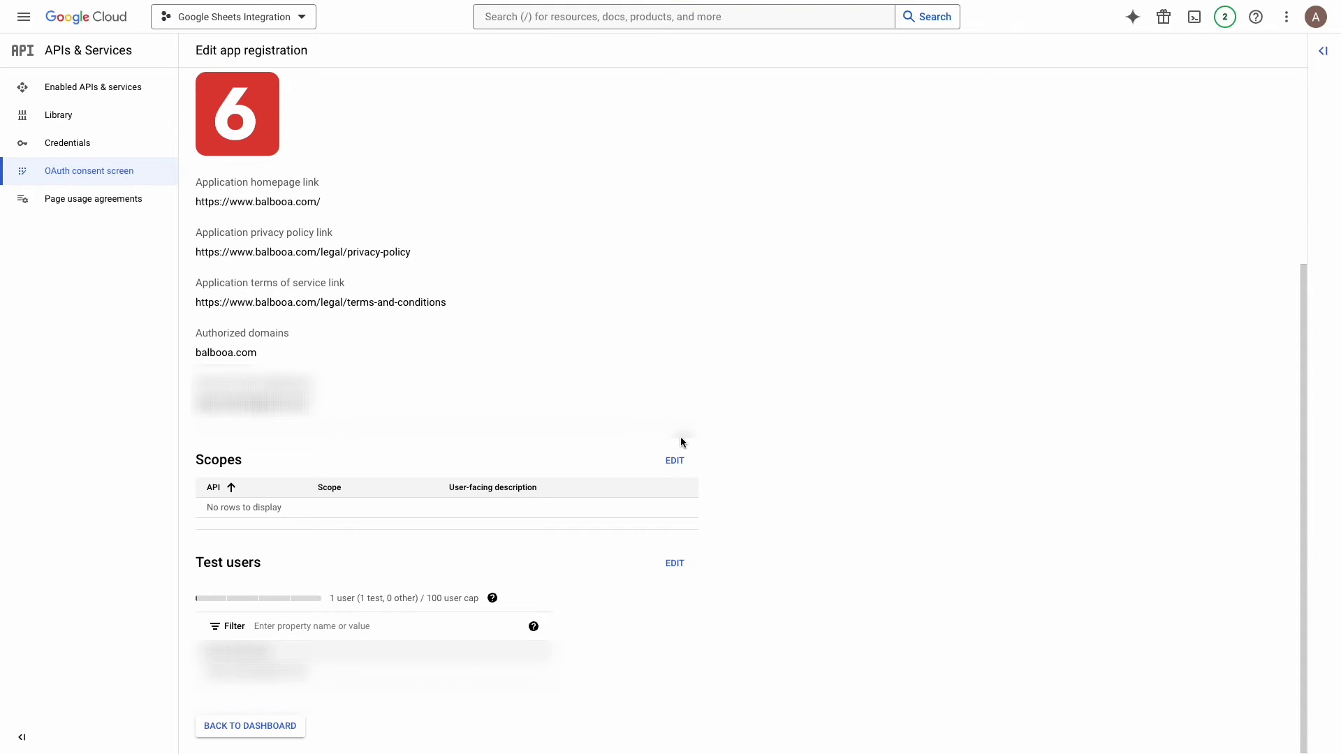
Step: Return to the consent screen dashboard and go to the Credentials page
click(281, 726)
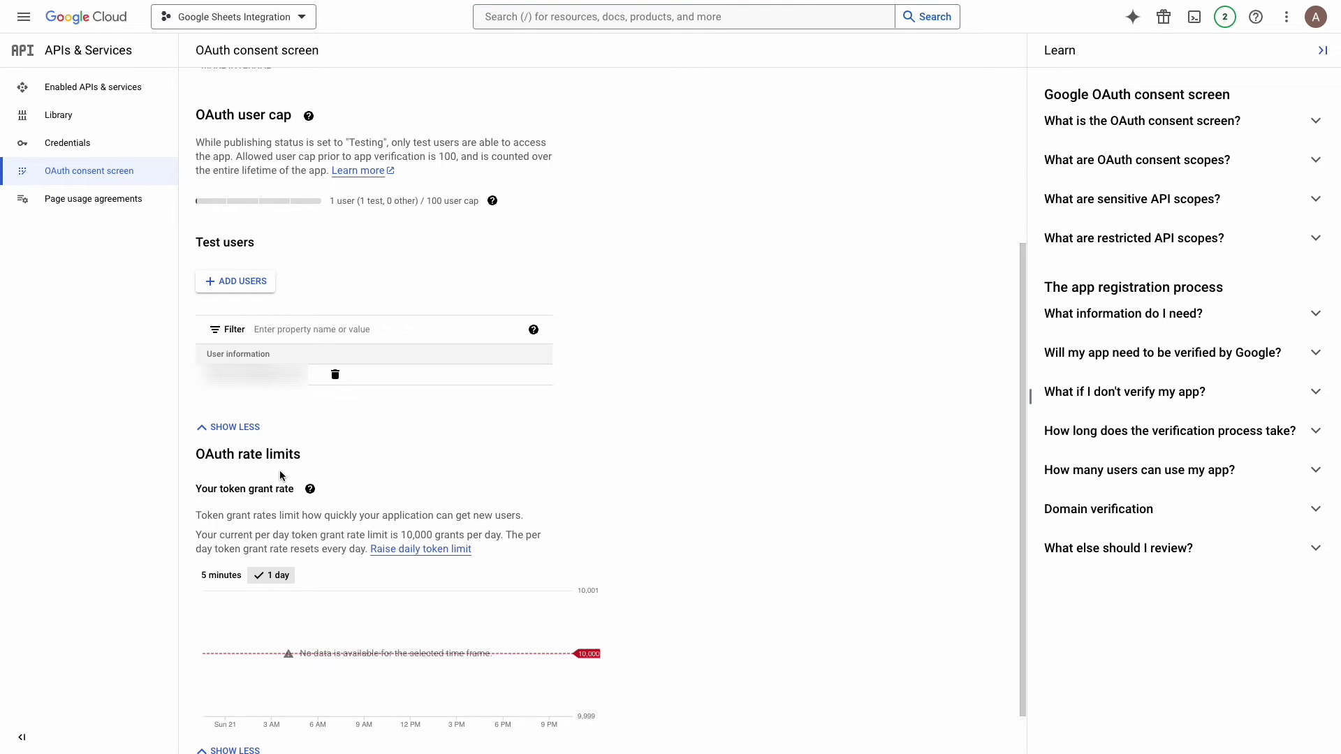
click(130, 153)
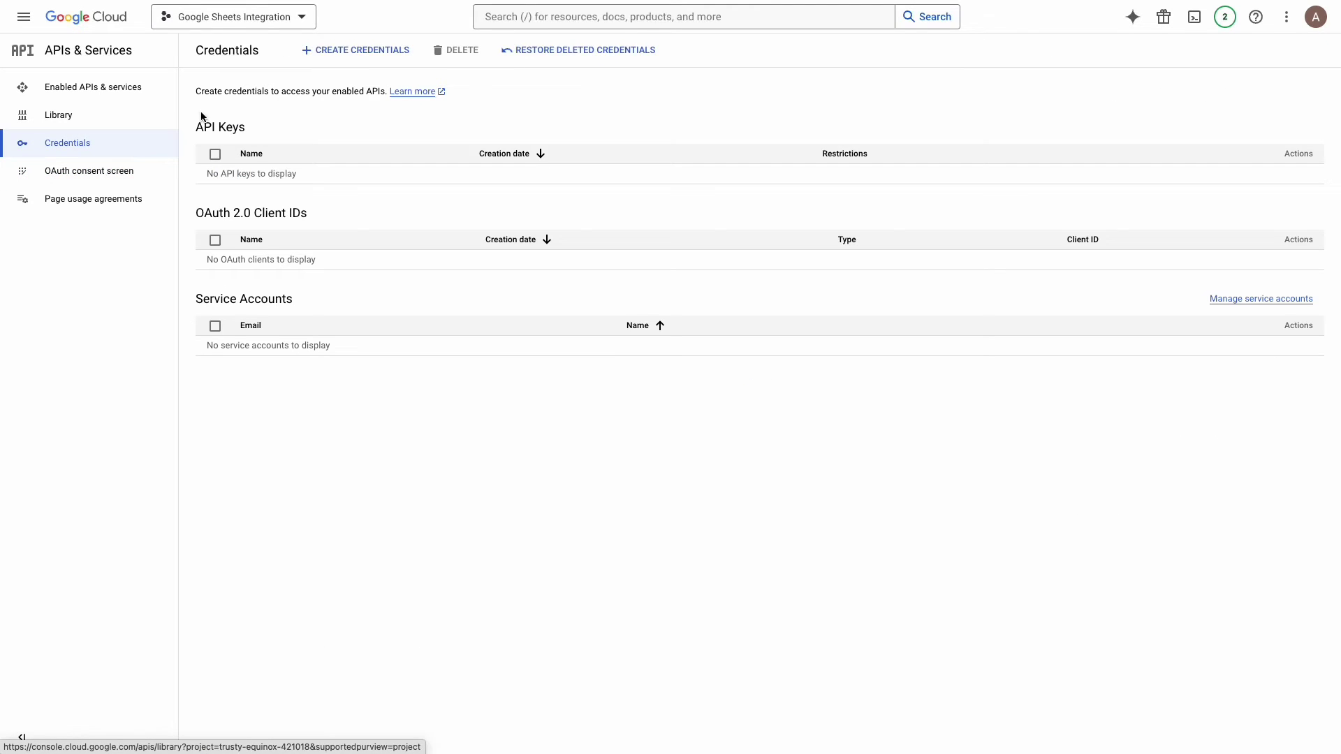
Step: Create an OAuth client ID of type Desktop app, keeping the default name Desktop client 1
click(364, 57)
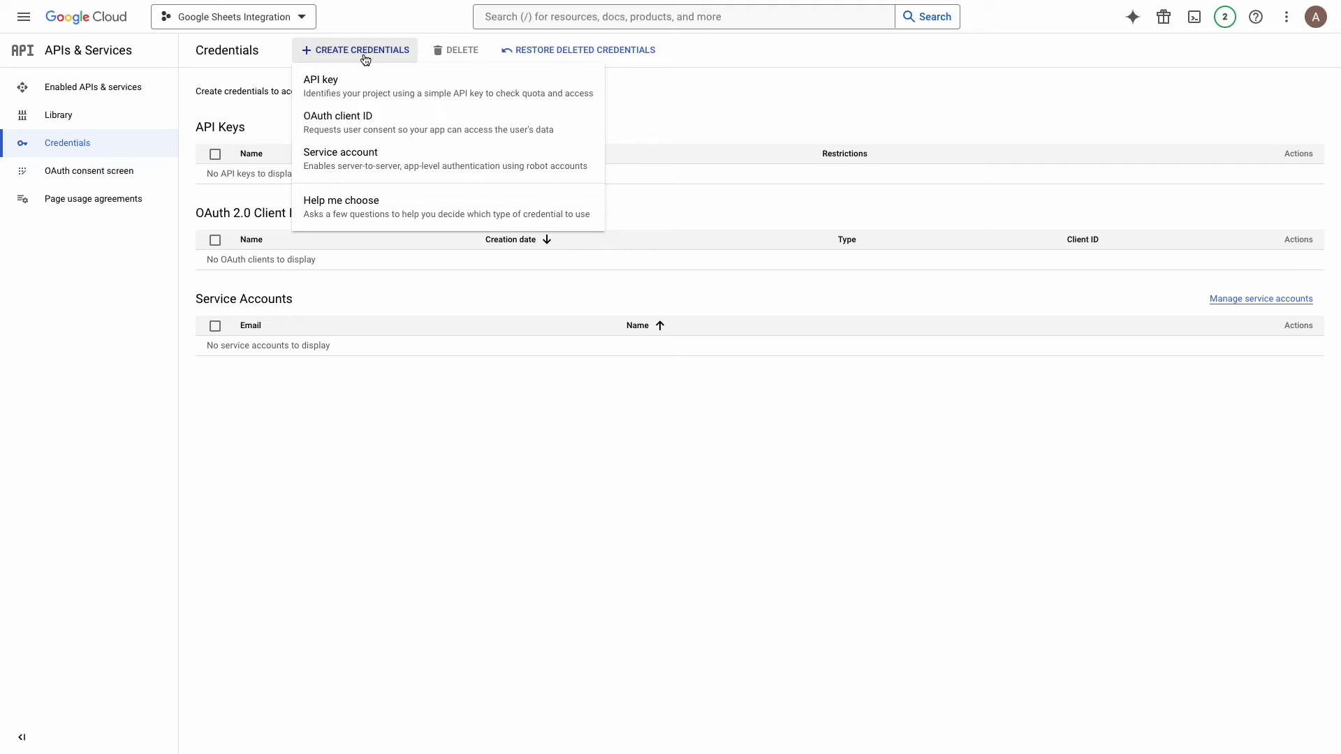
click(397, 130)
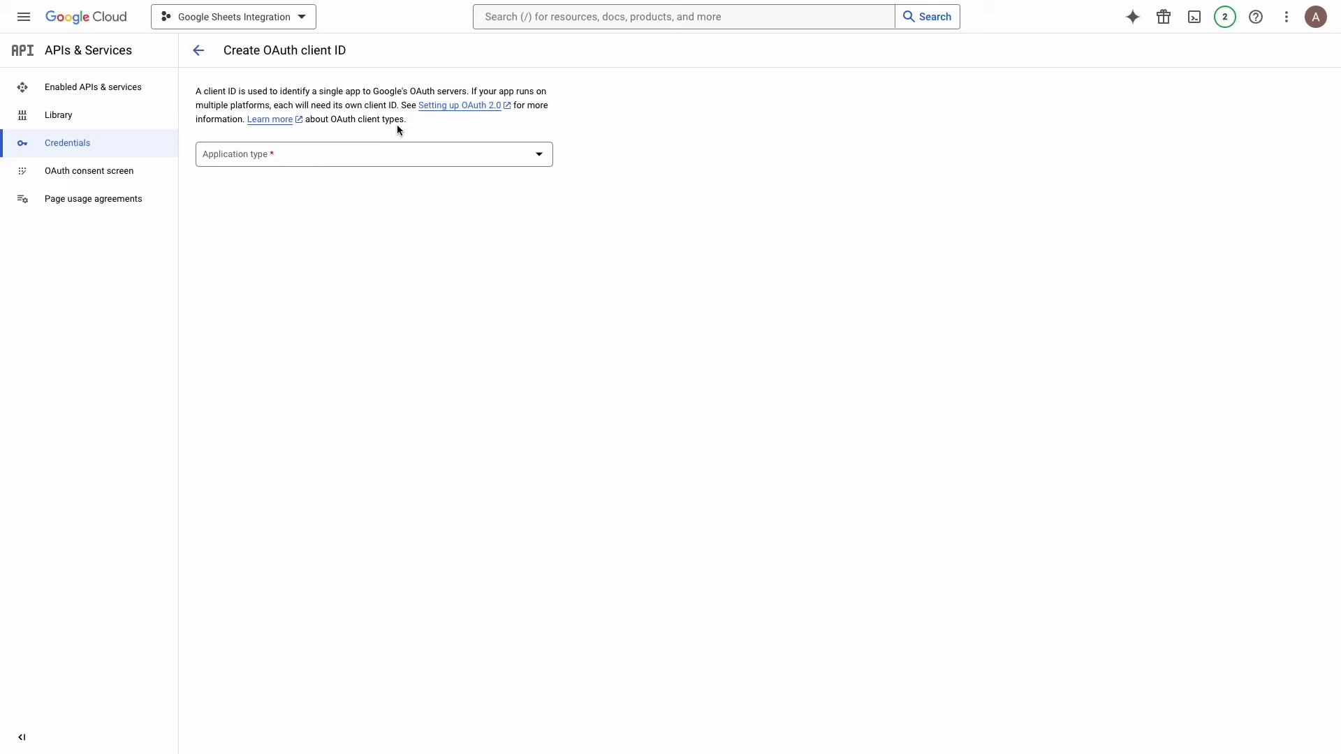
click(450, 160)
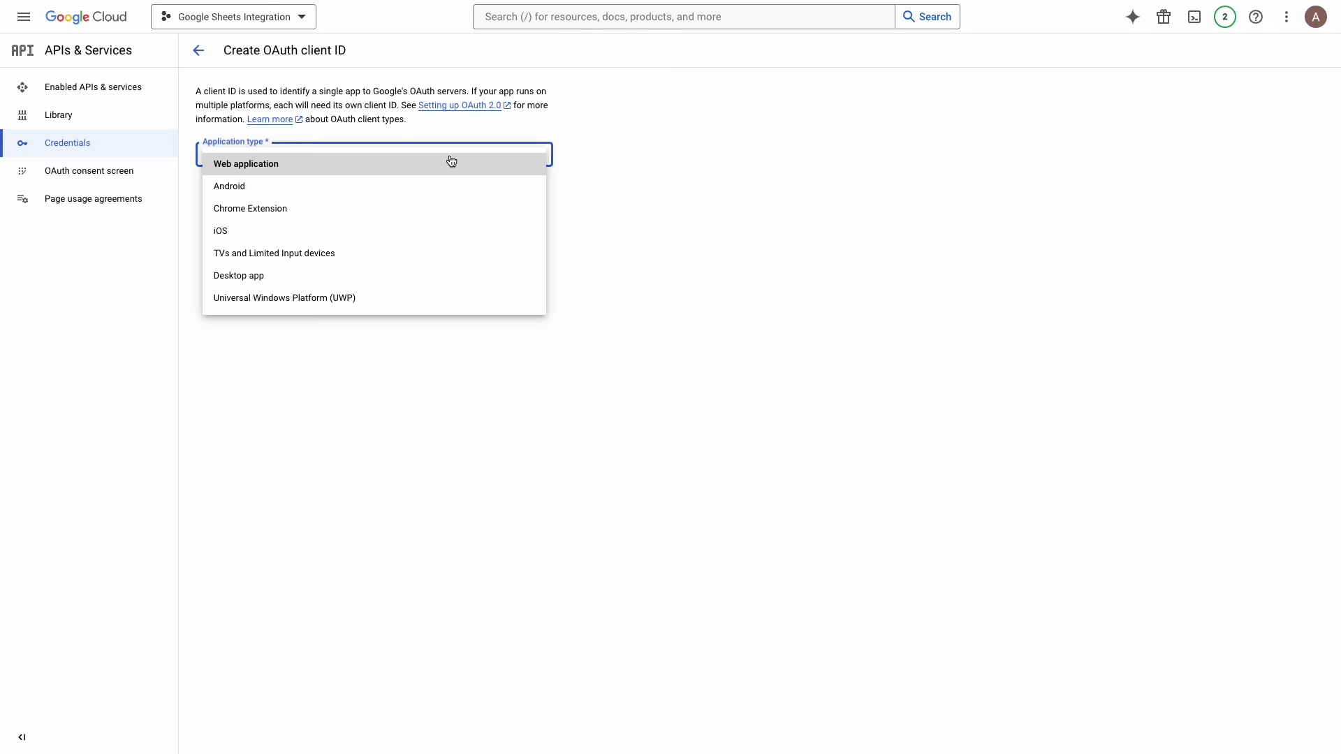
click(434, 278)
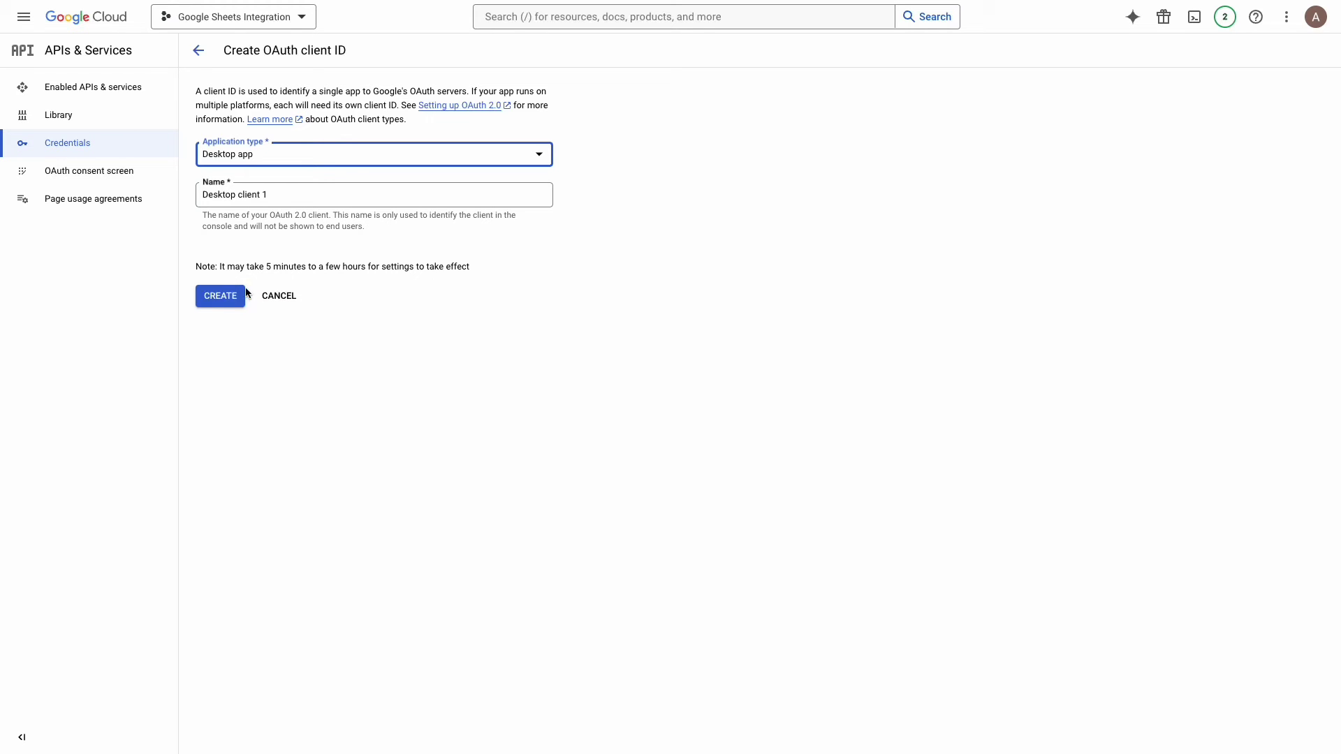
click(220, 296)
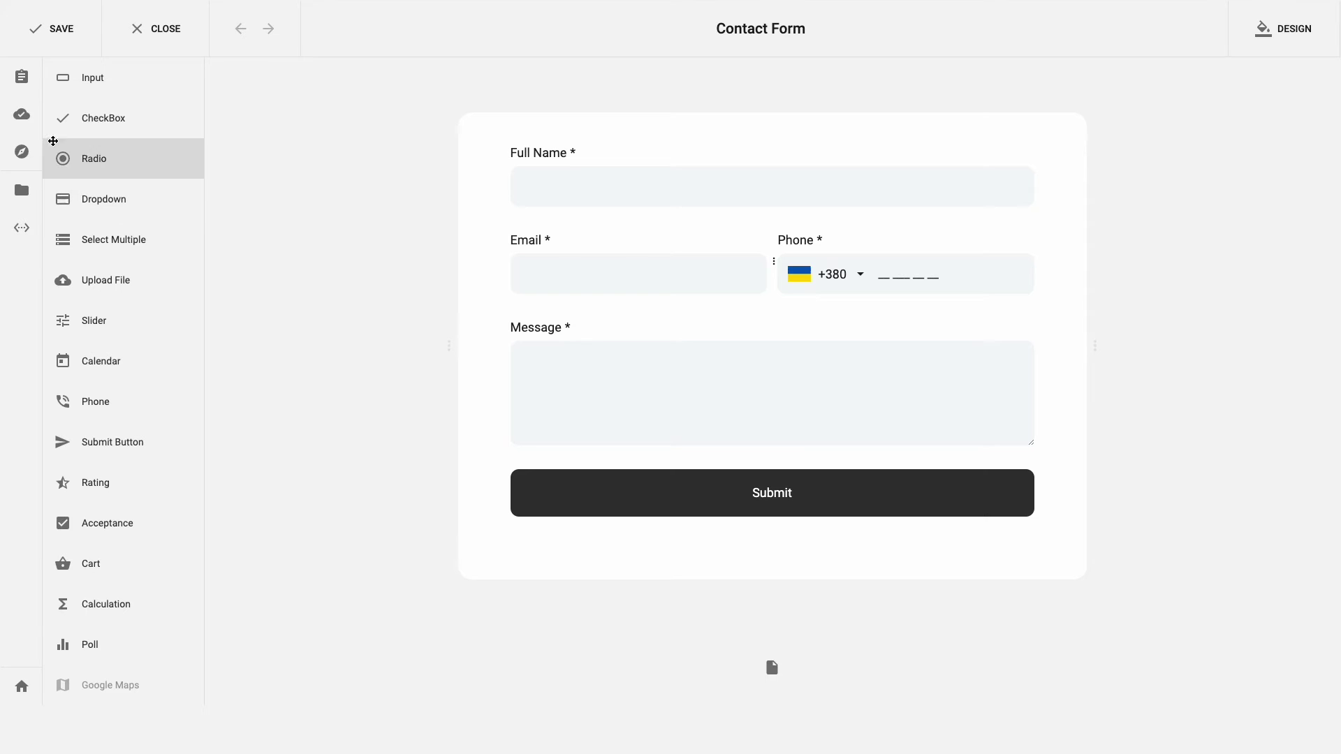
Step: Open the Google Sheets data storage integration and paste in the OAuth client ID and client secret
click(17, 115)
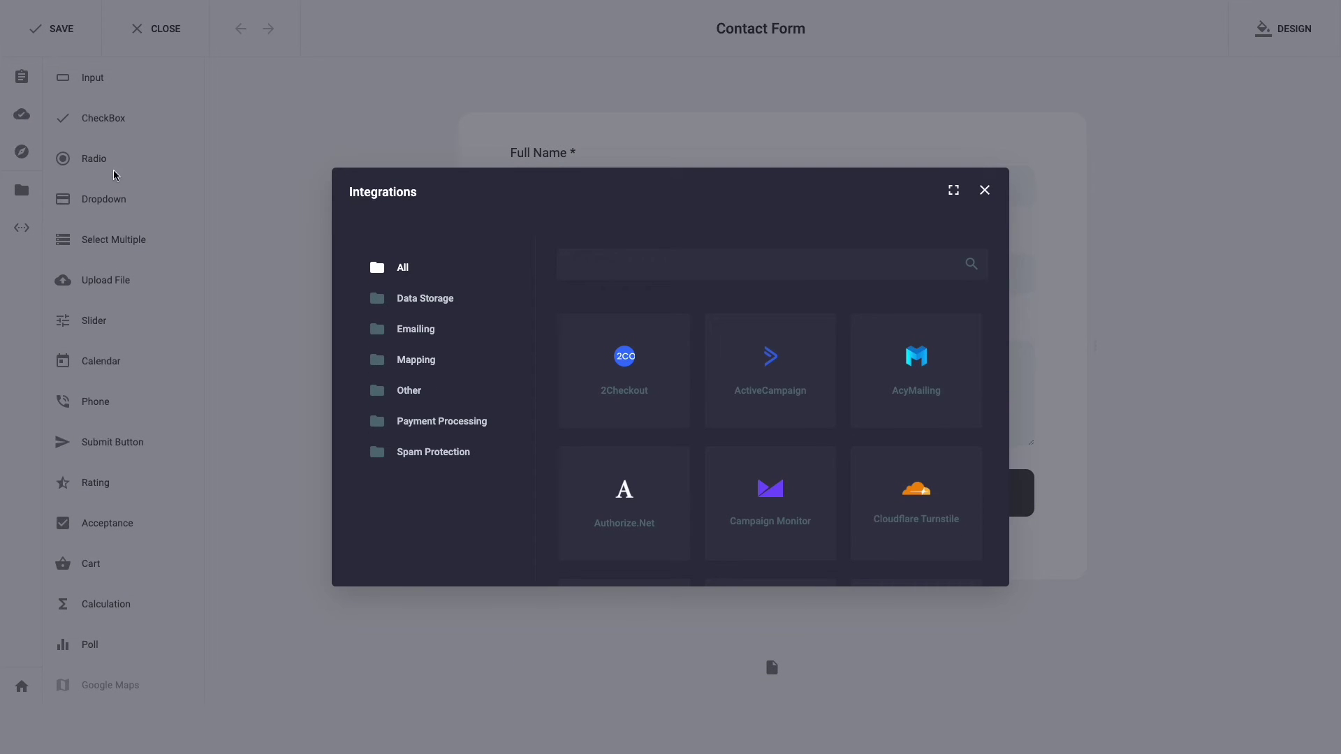
click(414, 301)
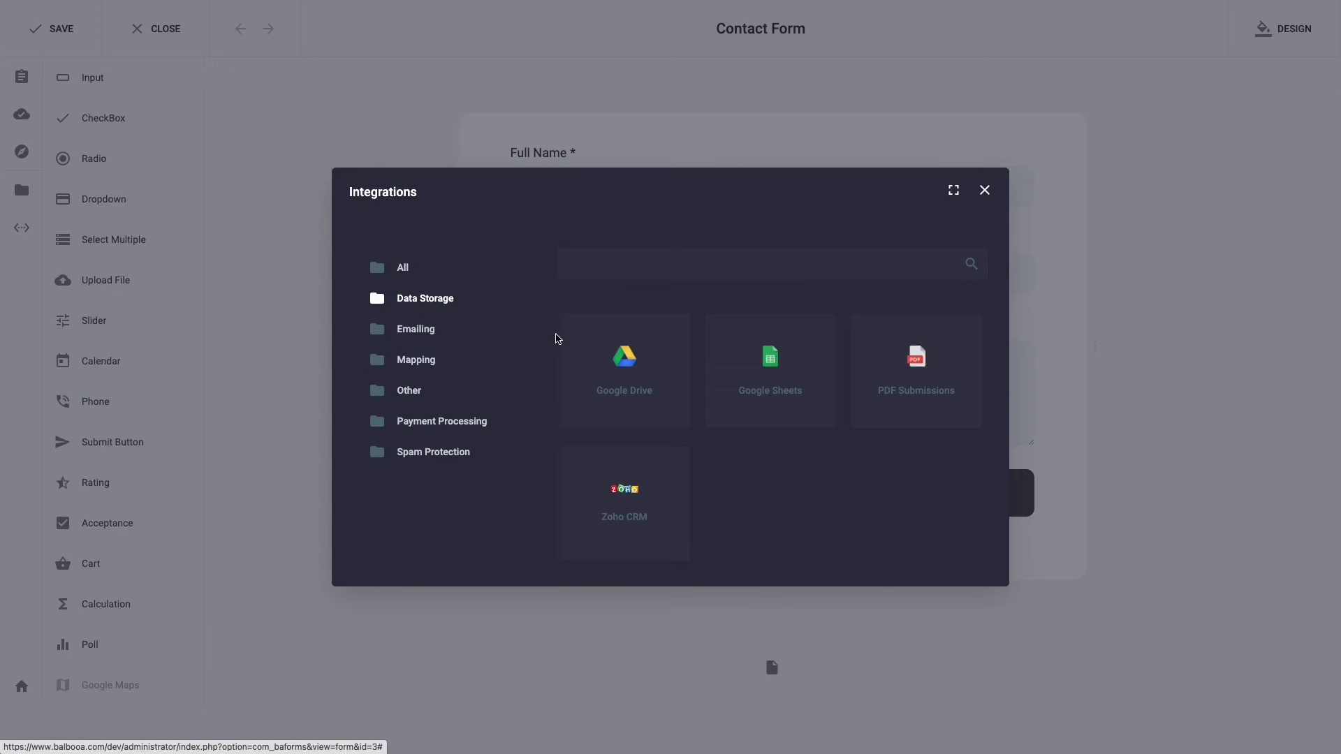
click(738, 376)
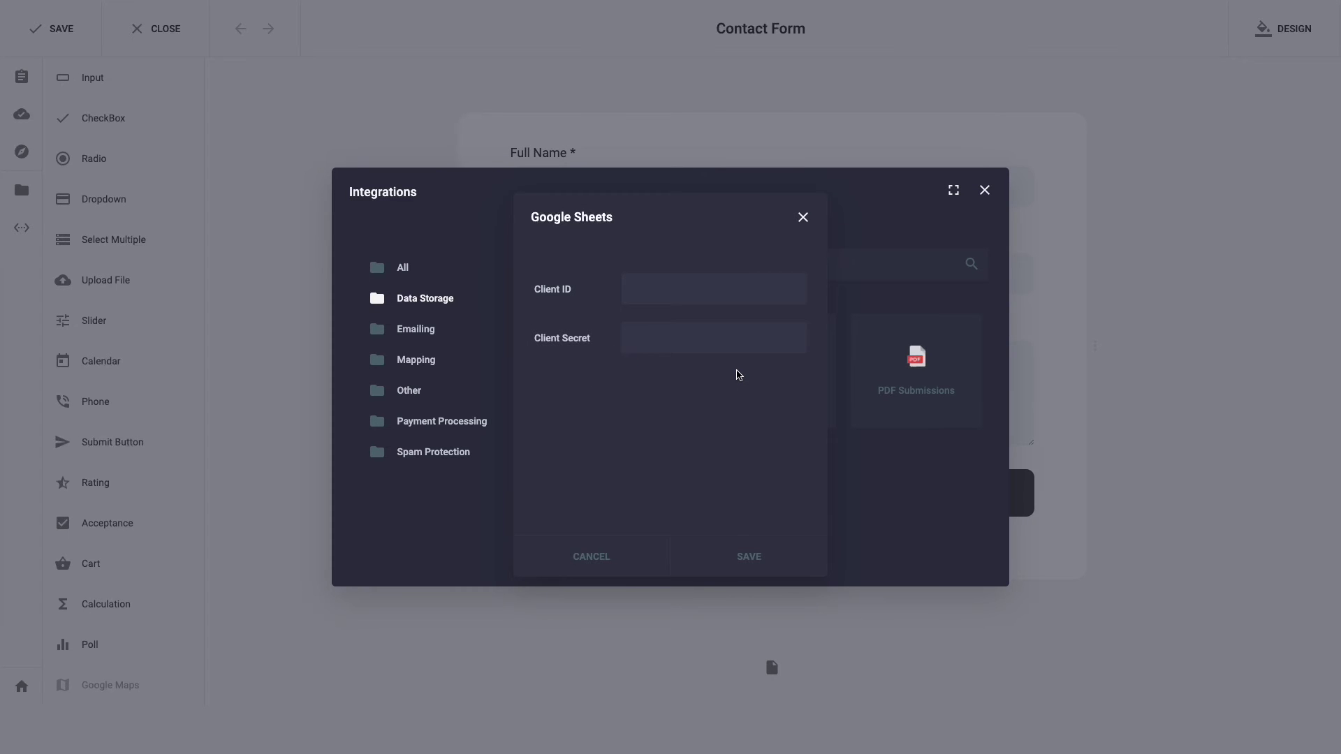
key(ctrl+v)
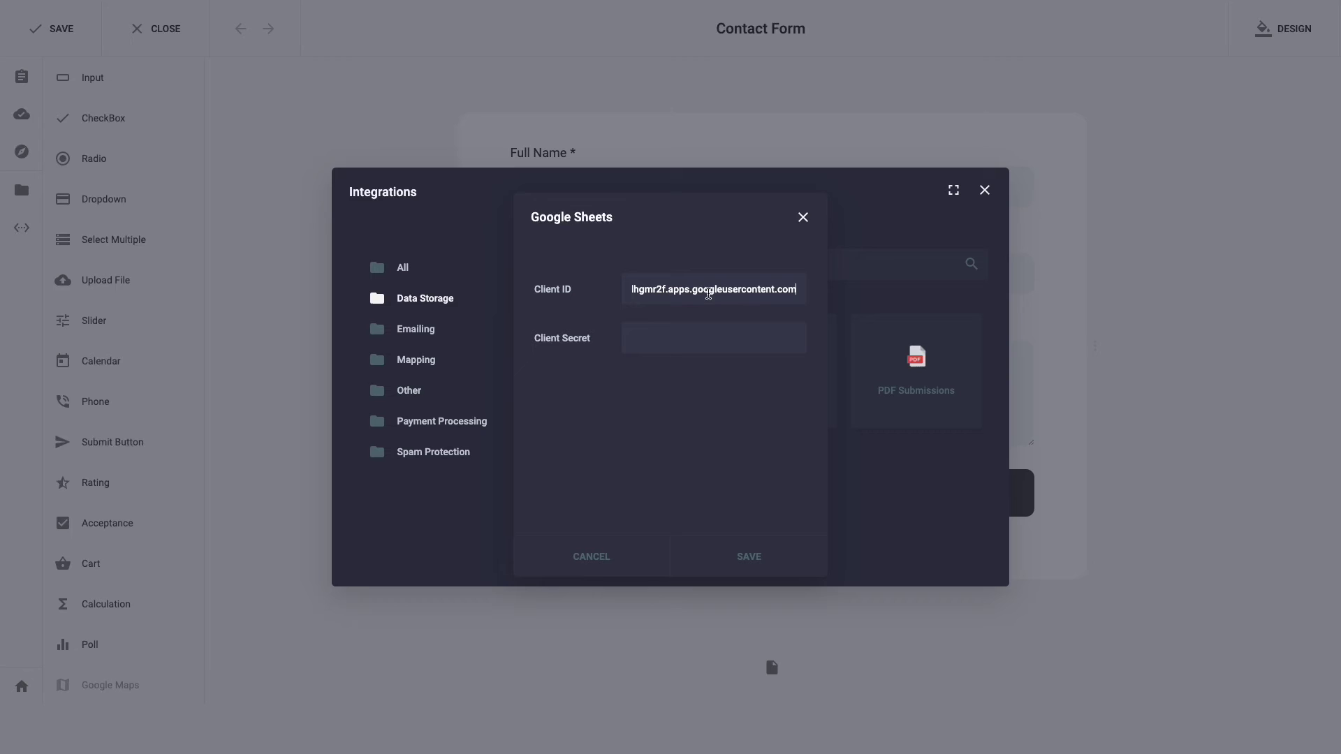
click(756, 352)
key(ctrl+v)
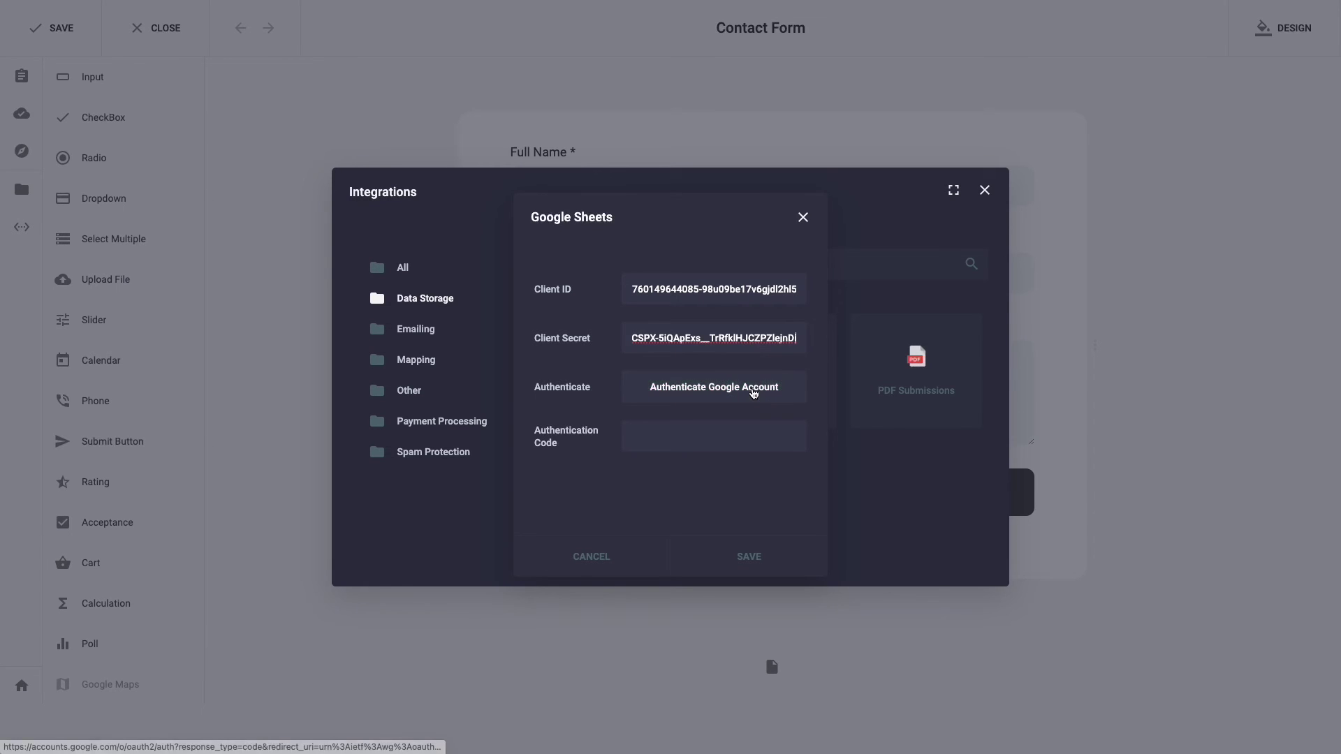
Step: Sign in to the integration app with the first Google account, past the unverified-app warning
click(753, 390)
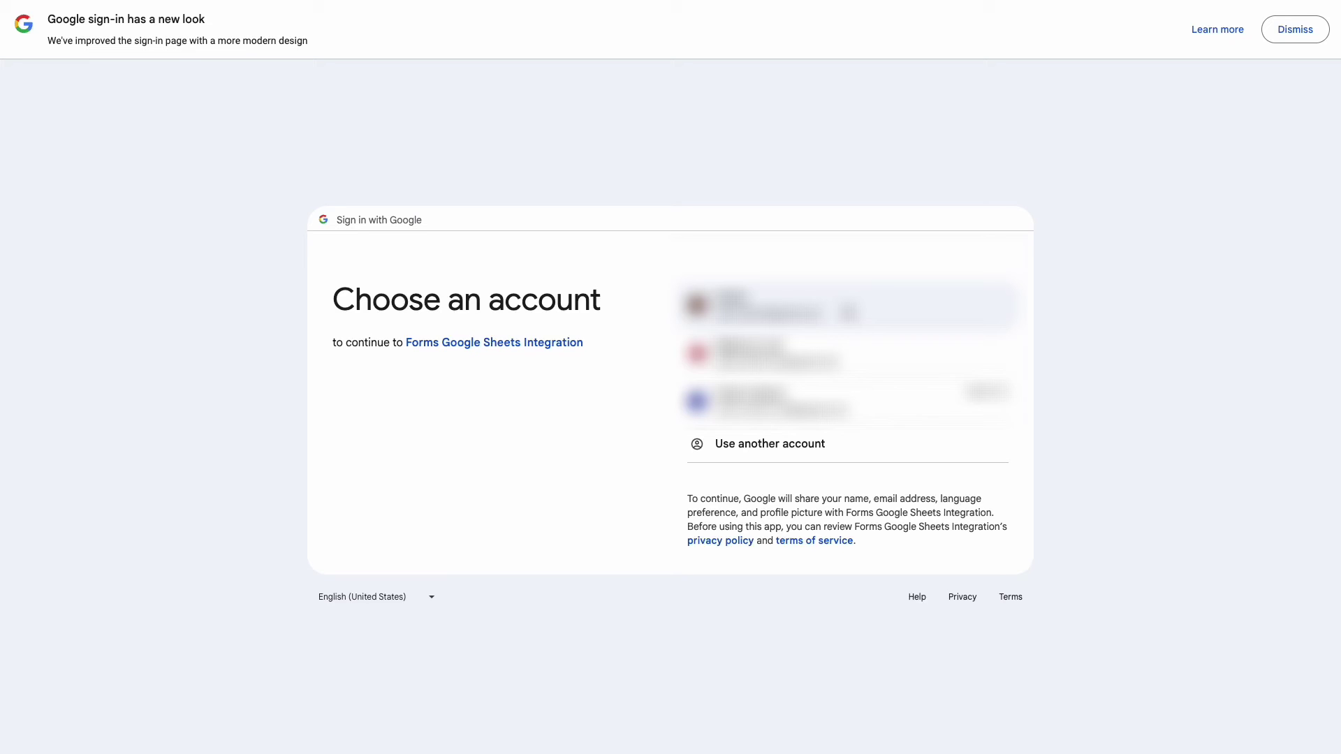
click(845, 309)
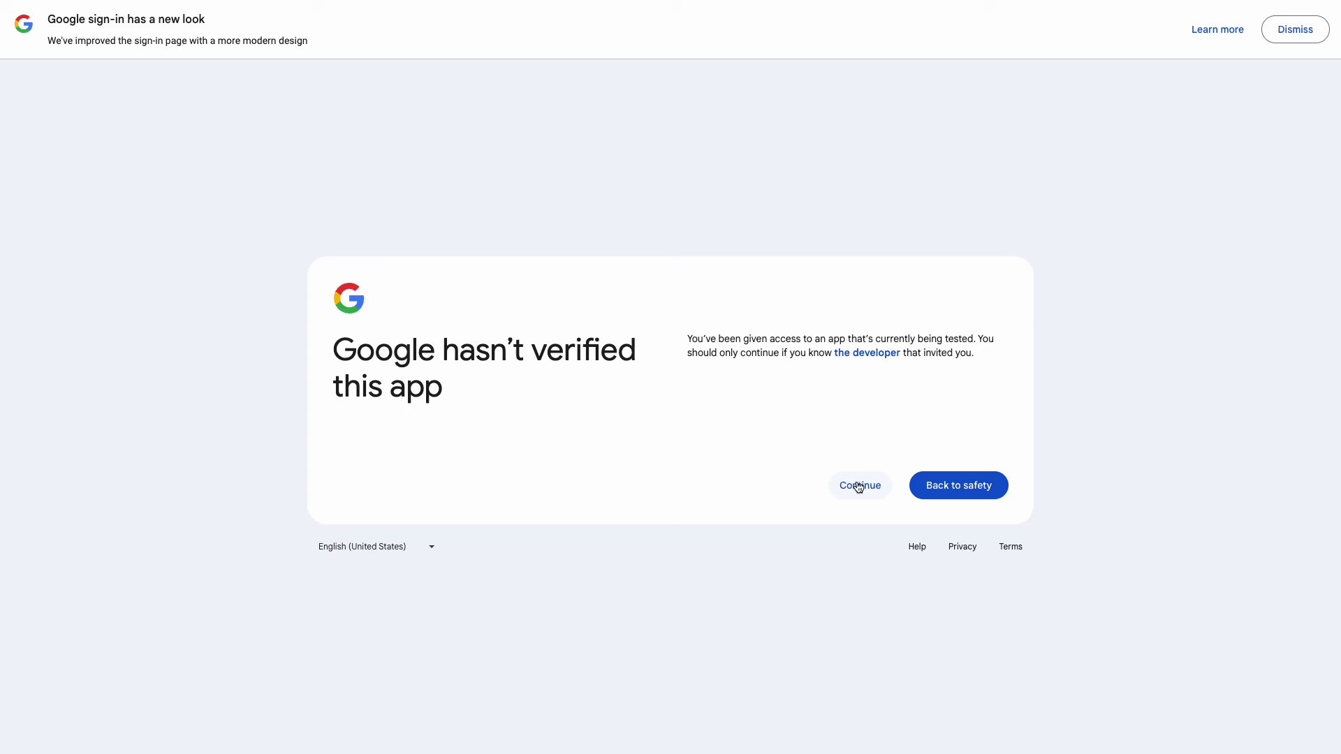
click(859, 487)
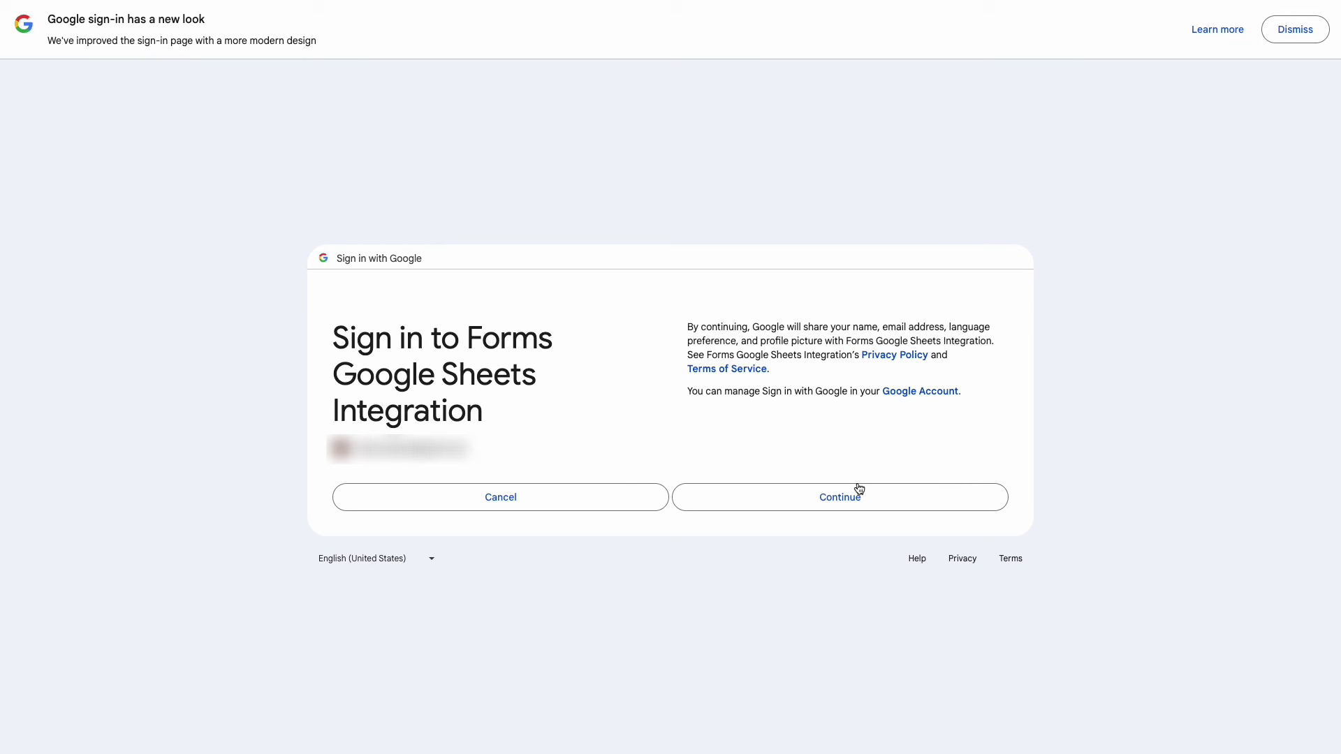
click(859, 506)
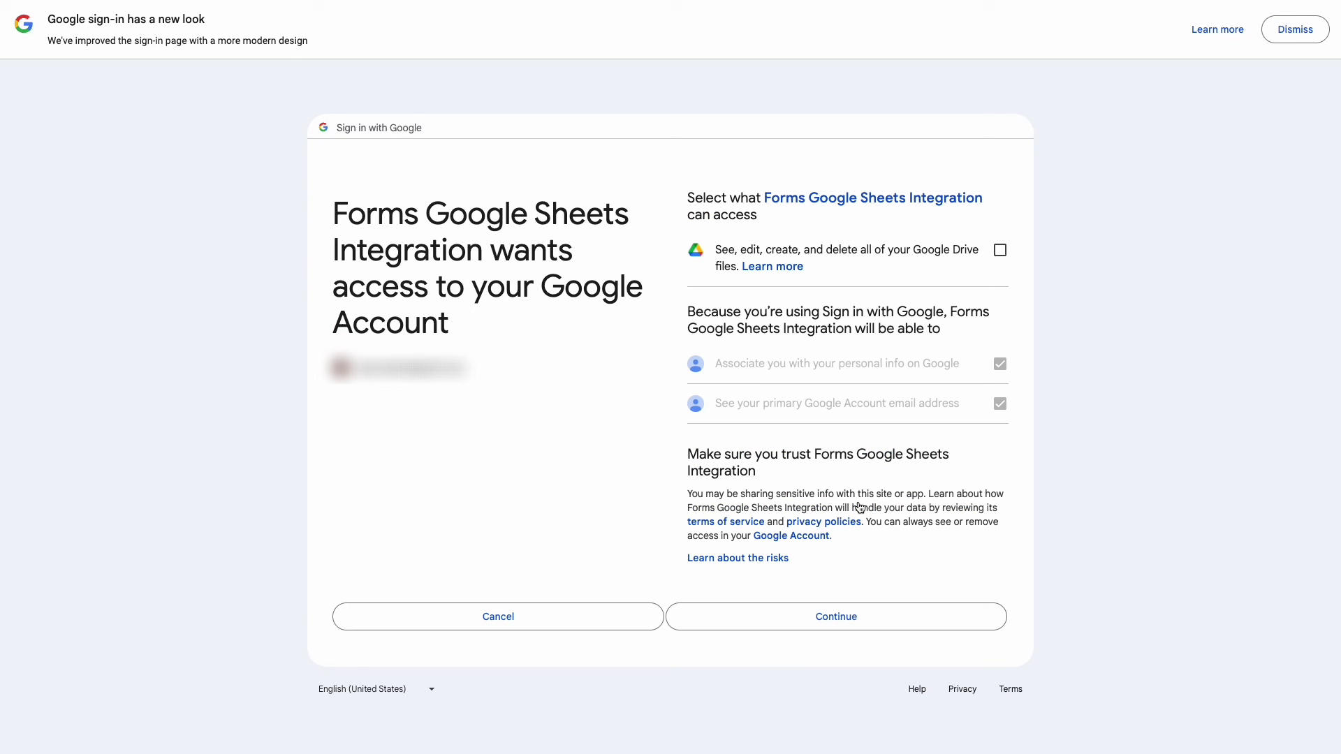
Step: Grant Google Drive file access and copy the issued authorization code
click(1000, 251)
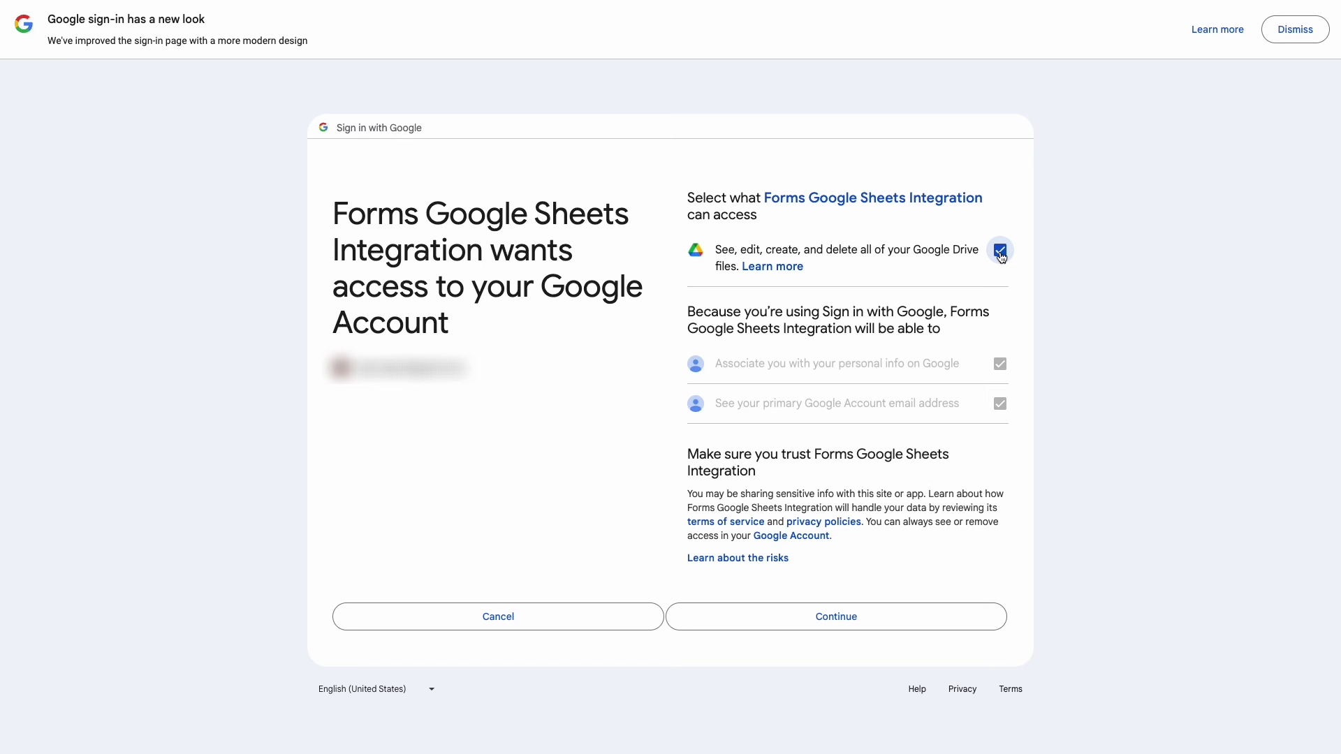
click(887, 620)
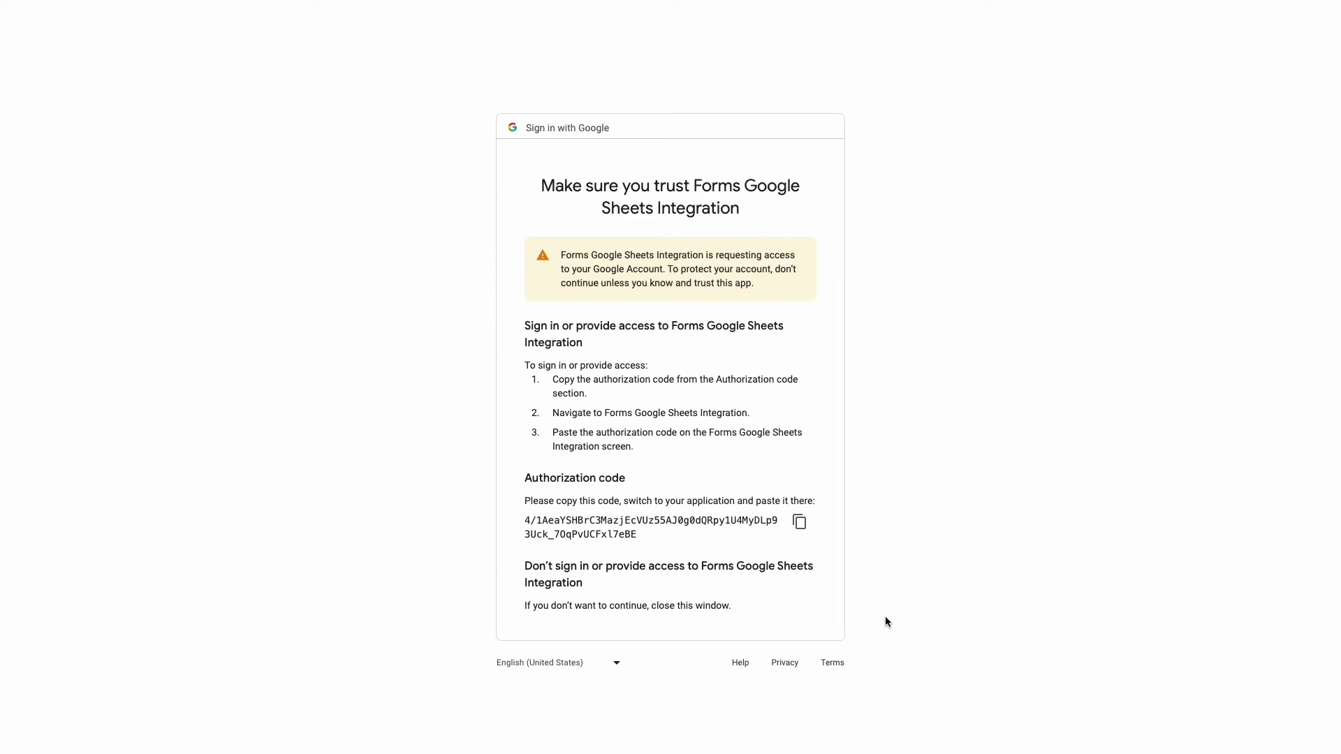
click(800, 525)
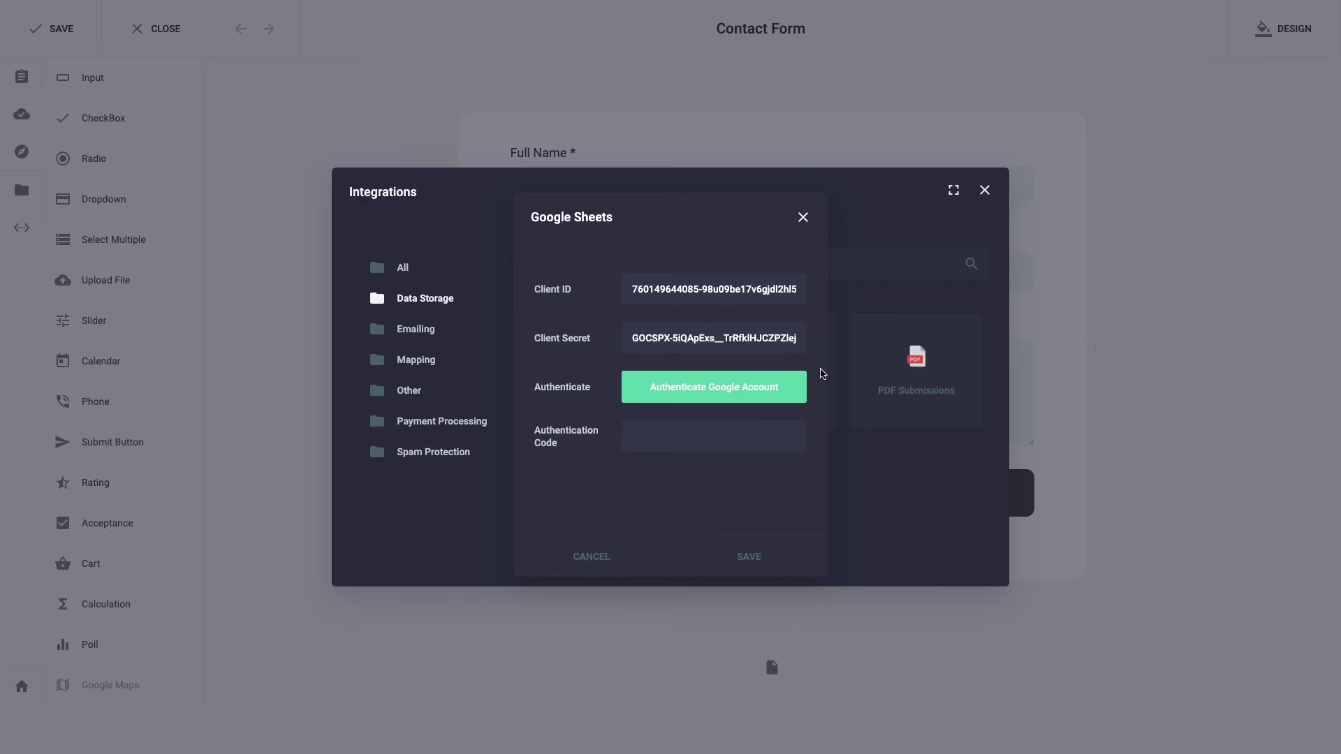
Step: Paste the authorization code and target Sheet1 of the Google Sheets Integration spreadsheet
click(787, 431)
key(ctrl+v)
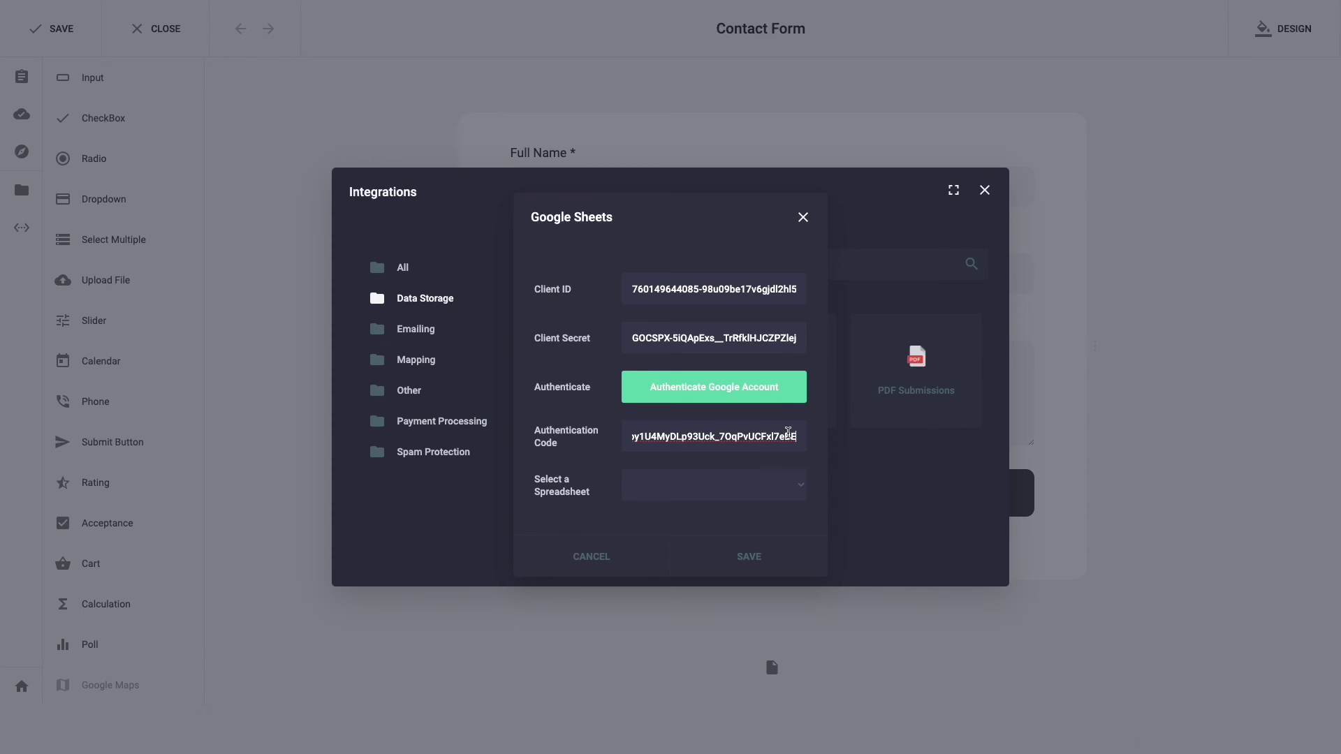
click(794, 490)
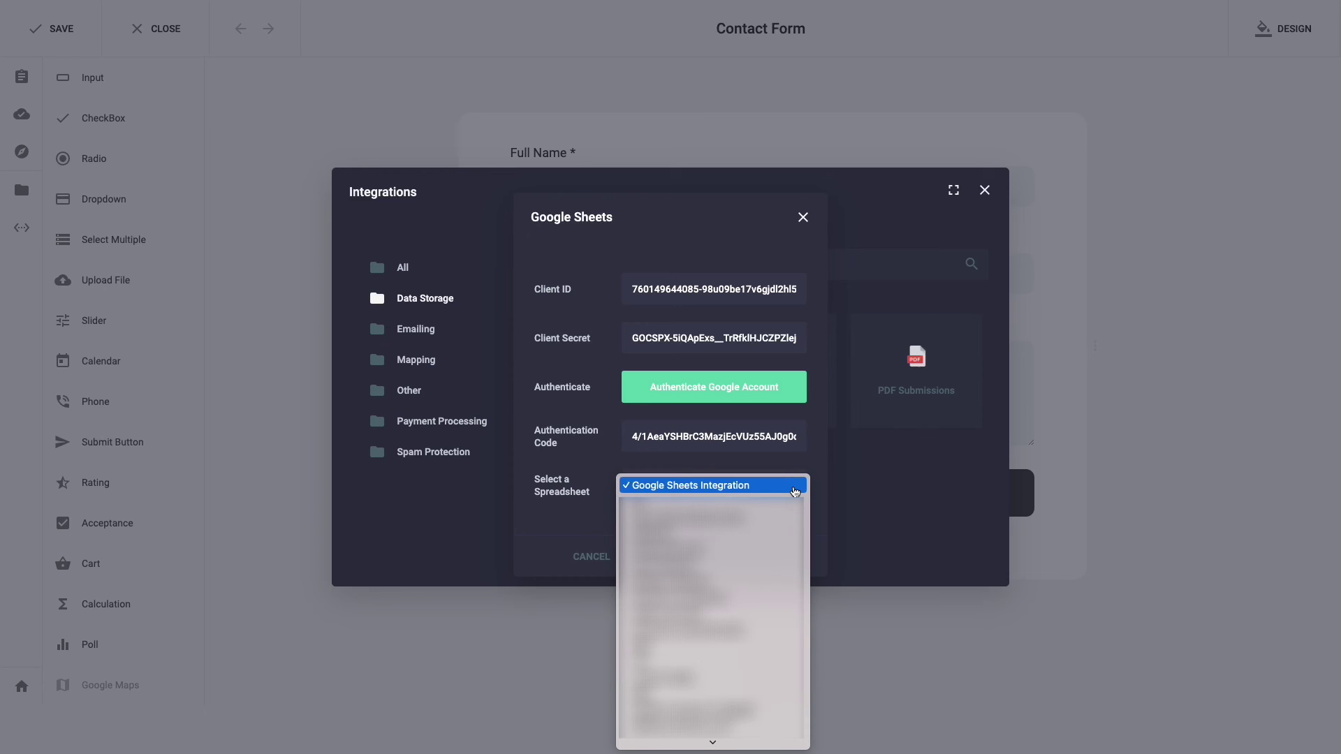
click(787, 488)
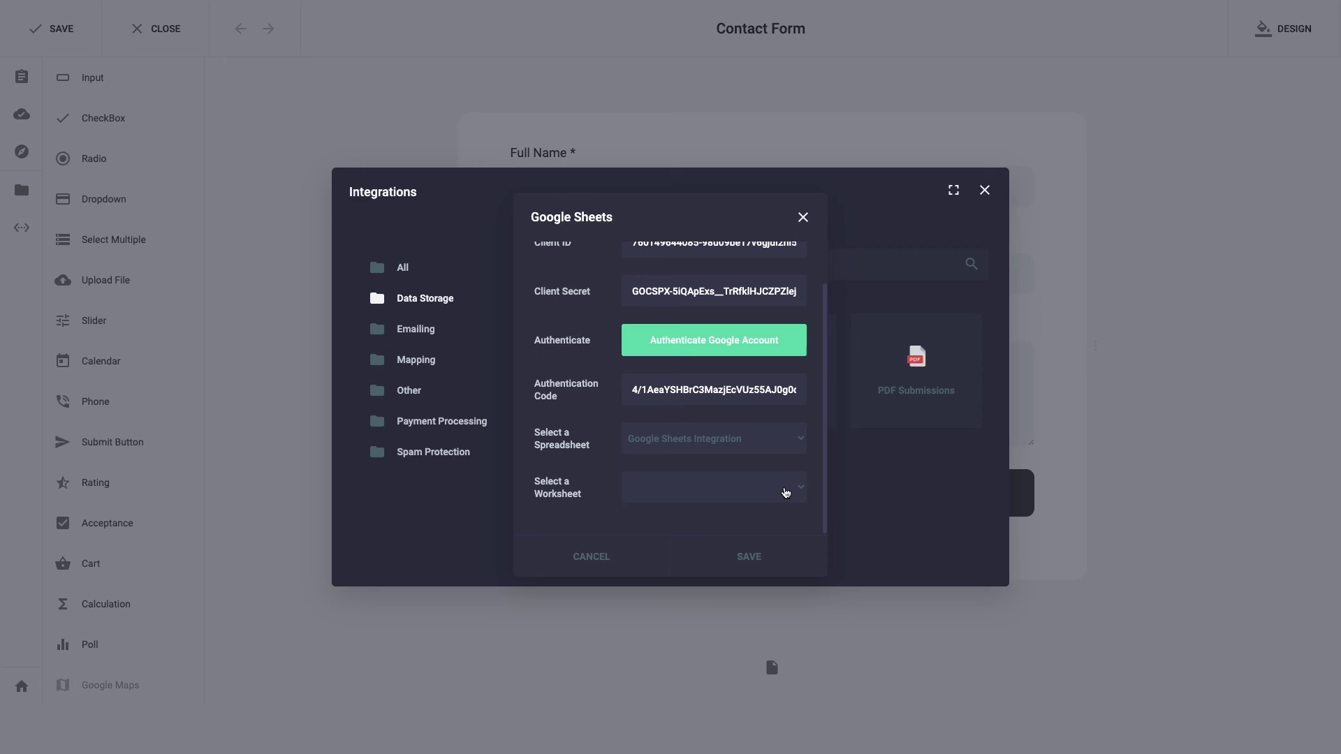
click(784, 493)
click(770, 487)
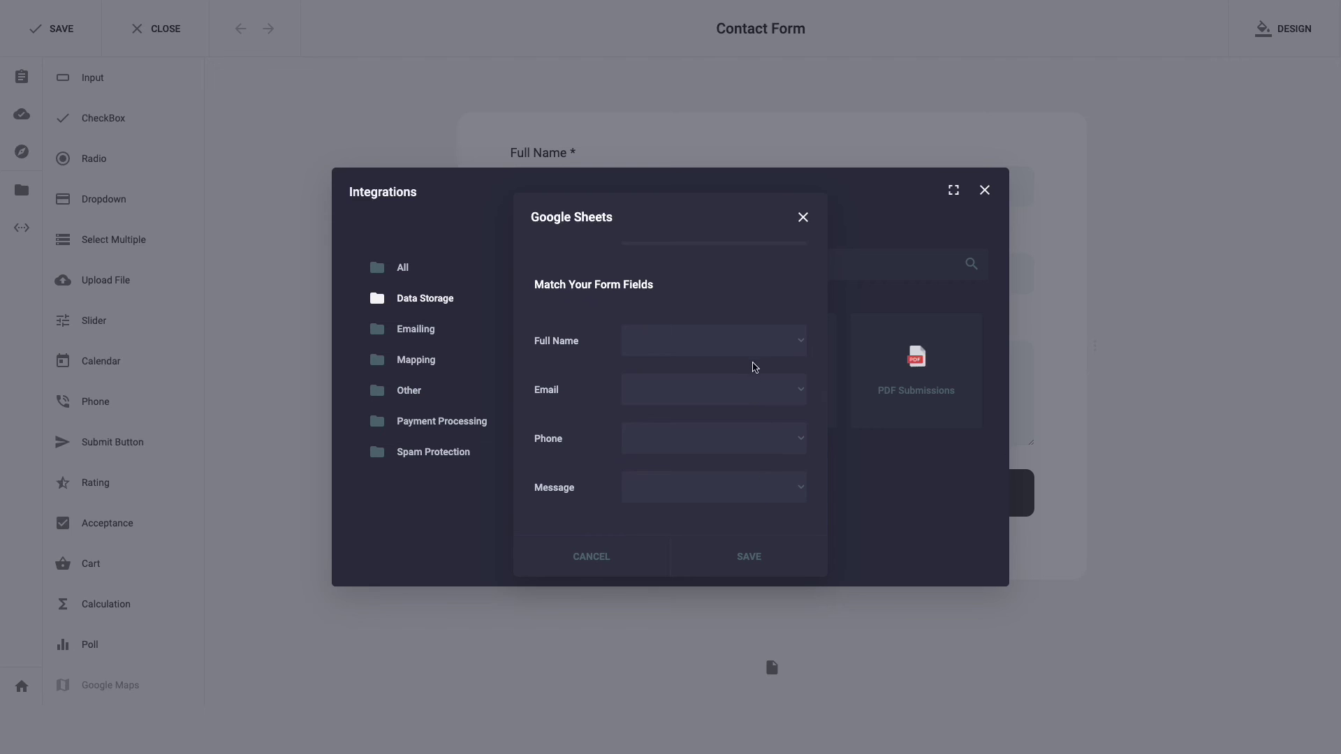
Step: Map Full Name, Email, Phone and Message to their columns, then save the integration
click(757, 350)
click(757, 350)
click(756, 389)
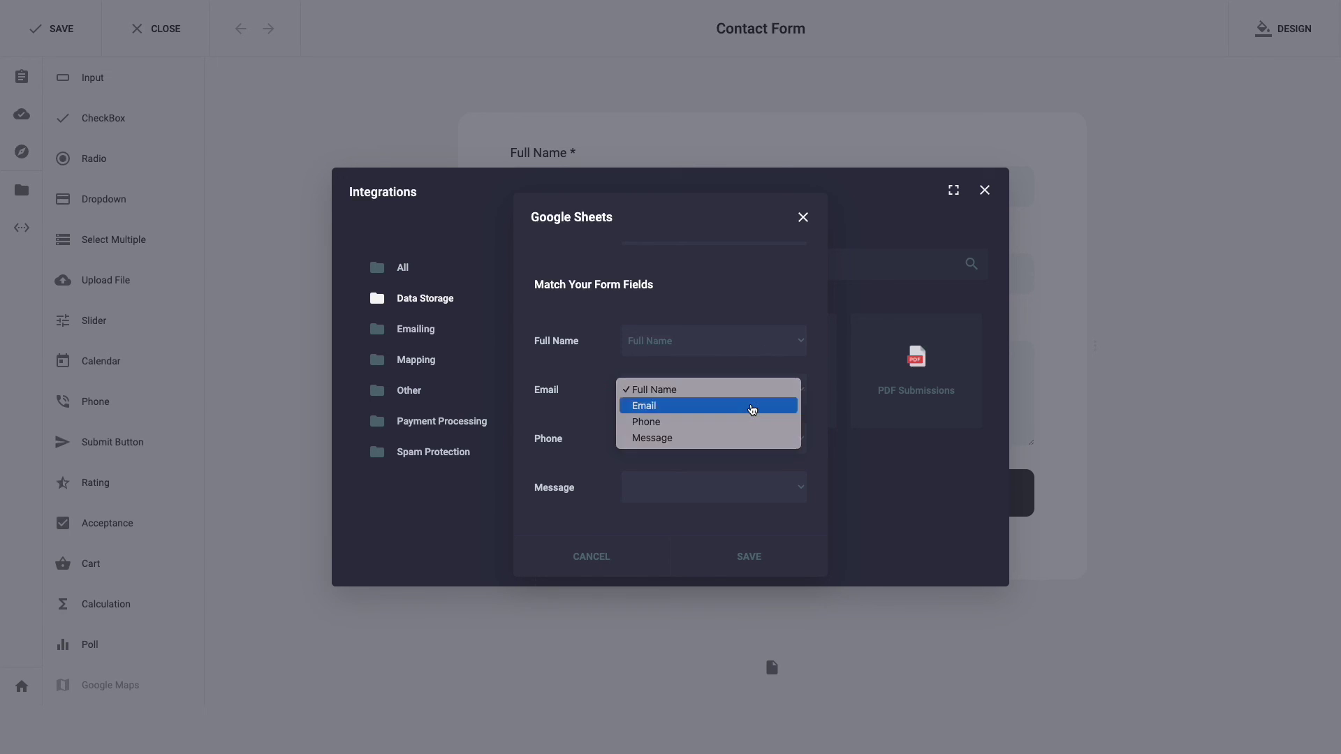
click(756, 408)
click(757, 437)
click(757, 471)
click(757, 493)
click(750, 531)
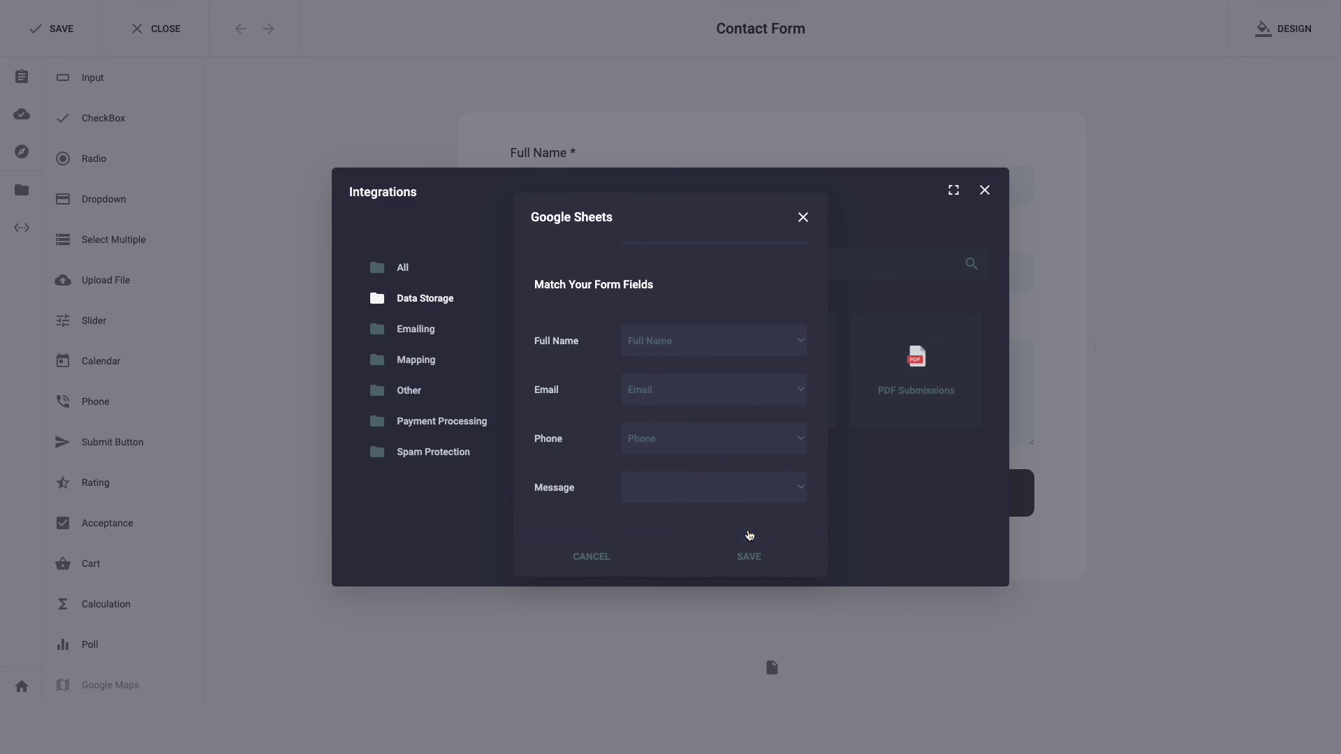
click(749, 556)
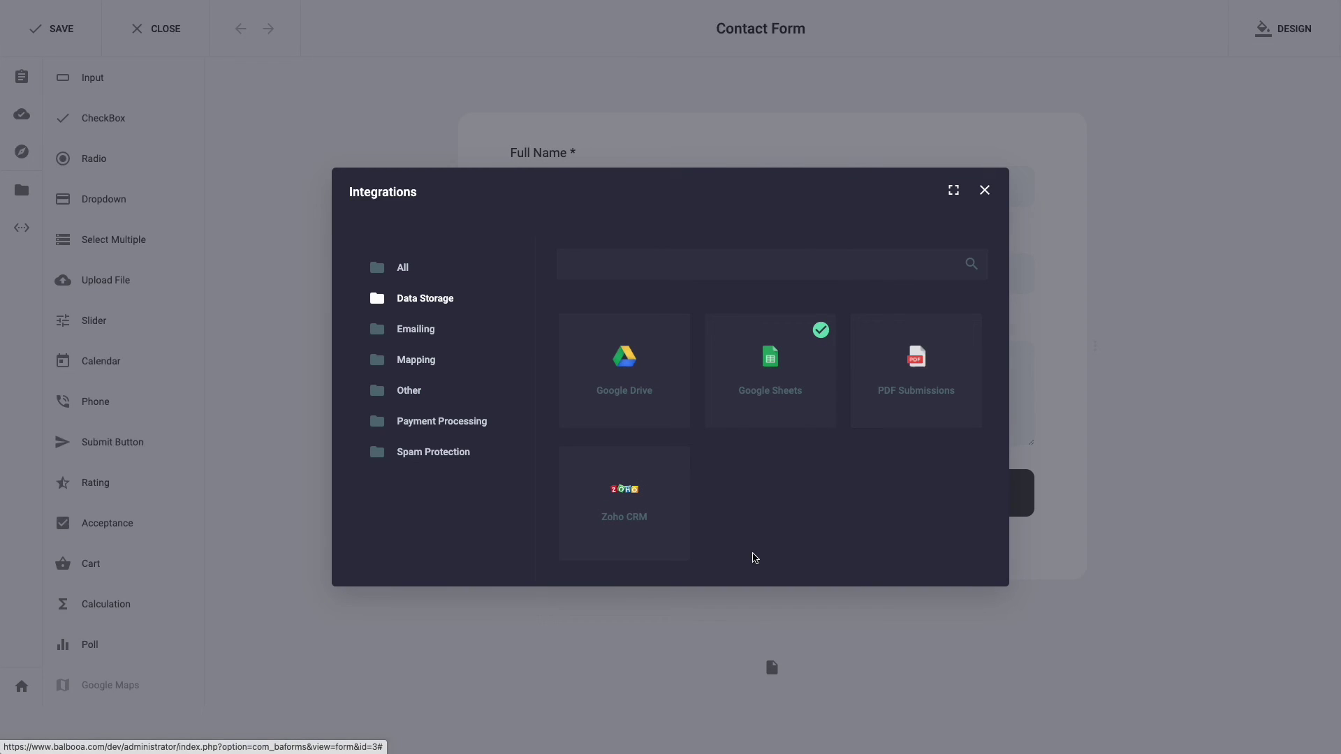
click(222, 134)
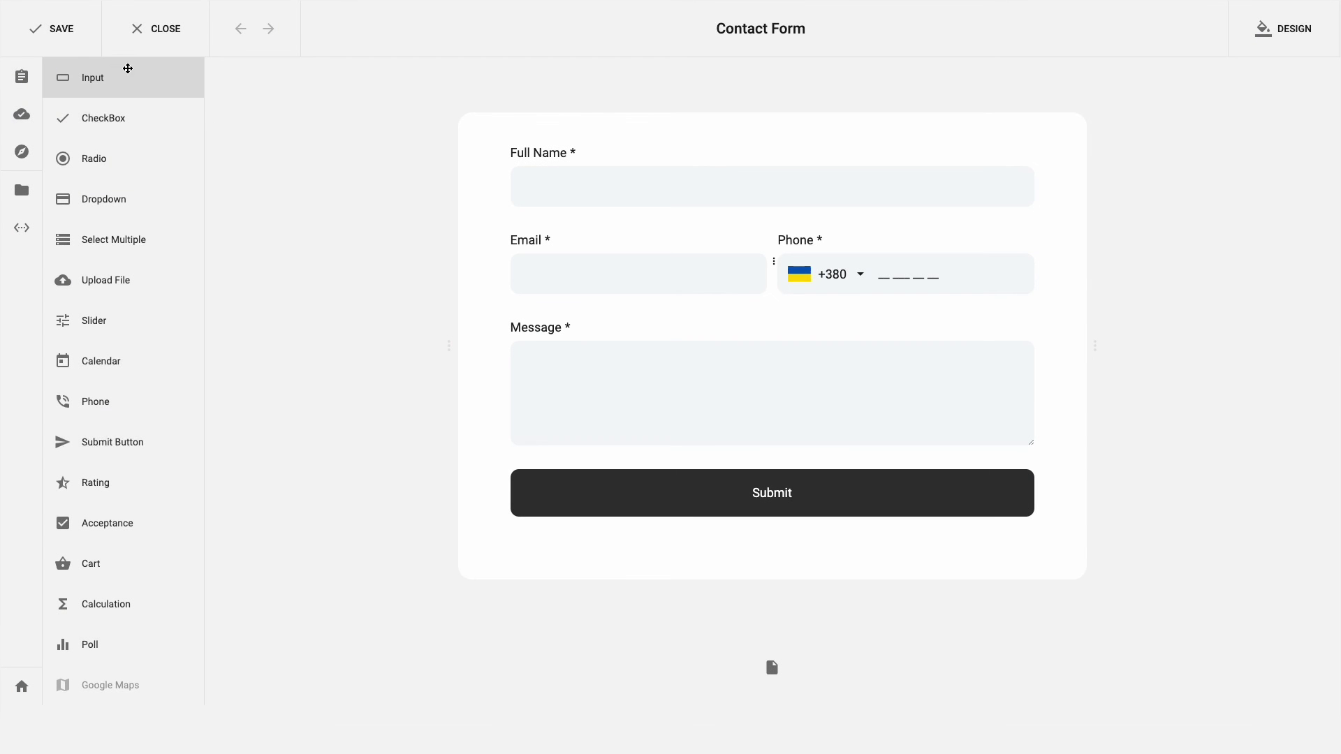
Step: Save the Contact Form and fill the live form's name and e-mail with sample values
click(58, 36)
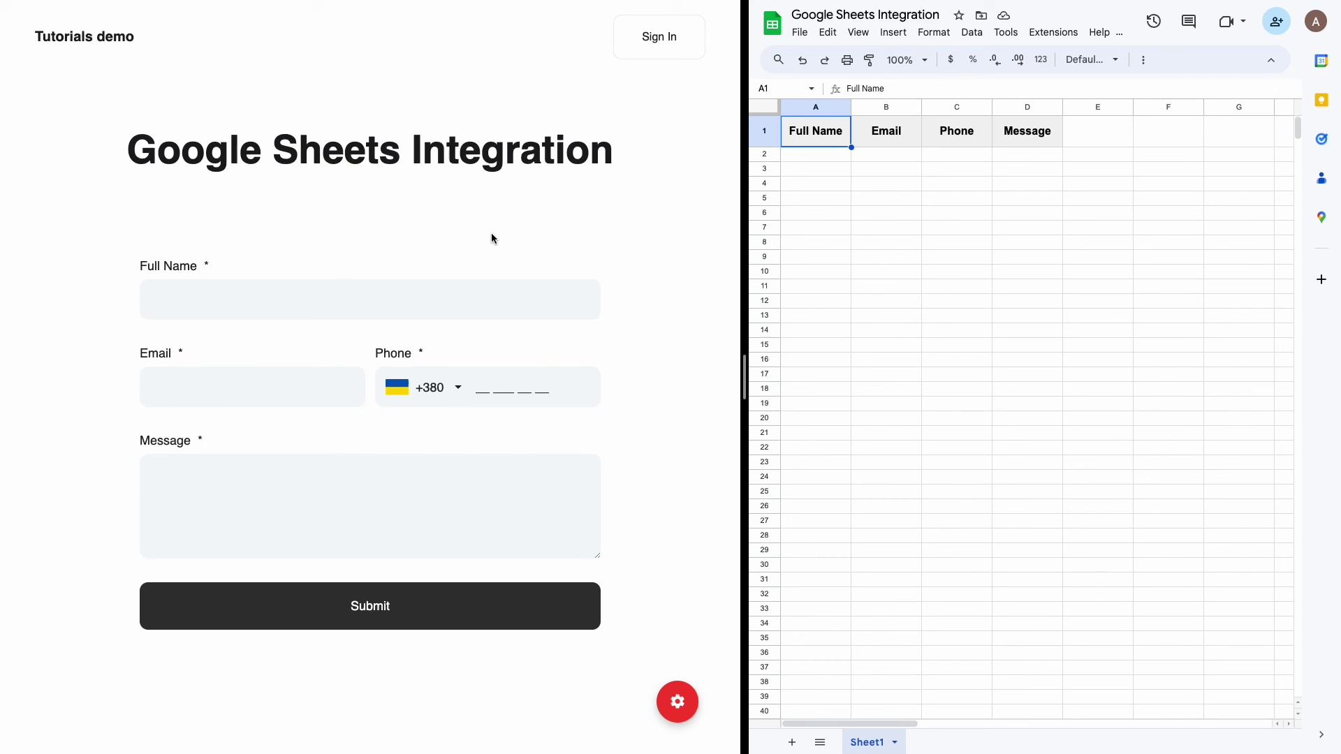
click(434, 293)
text(Alex Smith)
click(294, 375)
text(mail@mail.com)
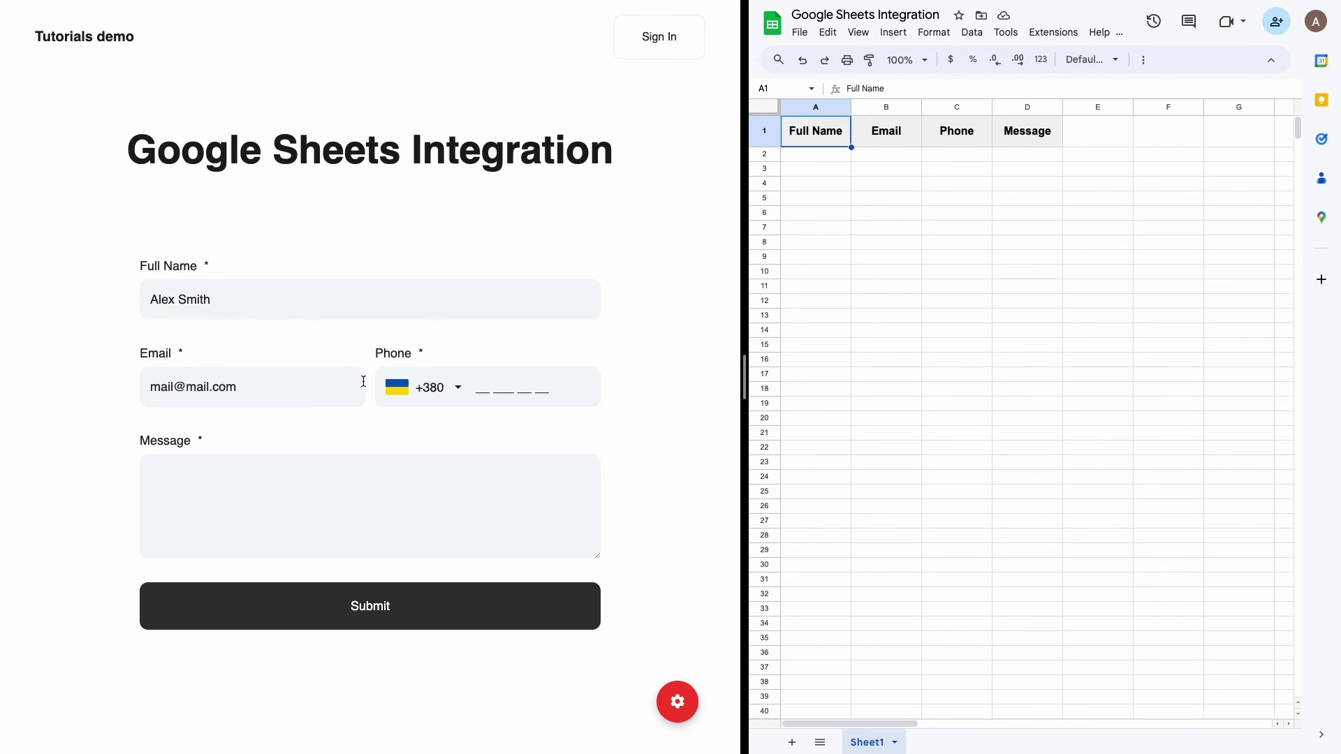
Step: Enter a sample phone number and the message 'Hello there!', then submit the test entry
click(479, 386)
text(232232233)
click(484, 511)
text(Hello there!)
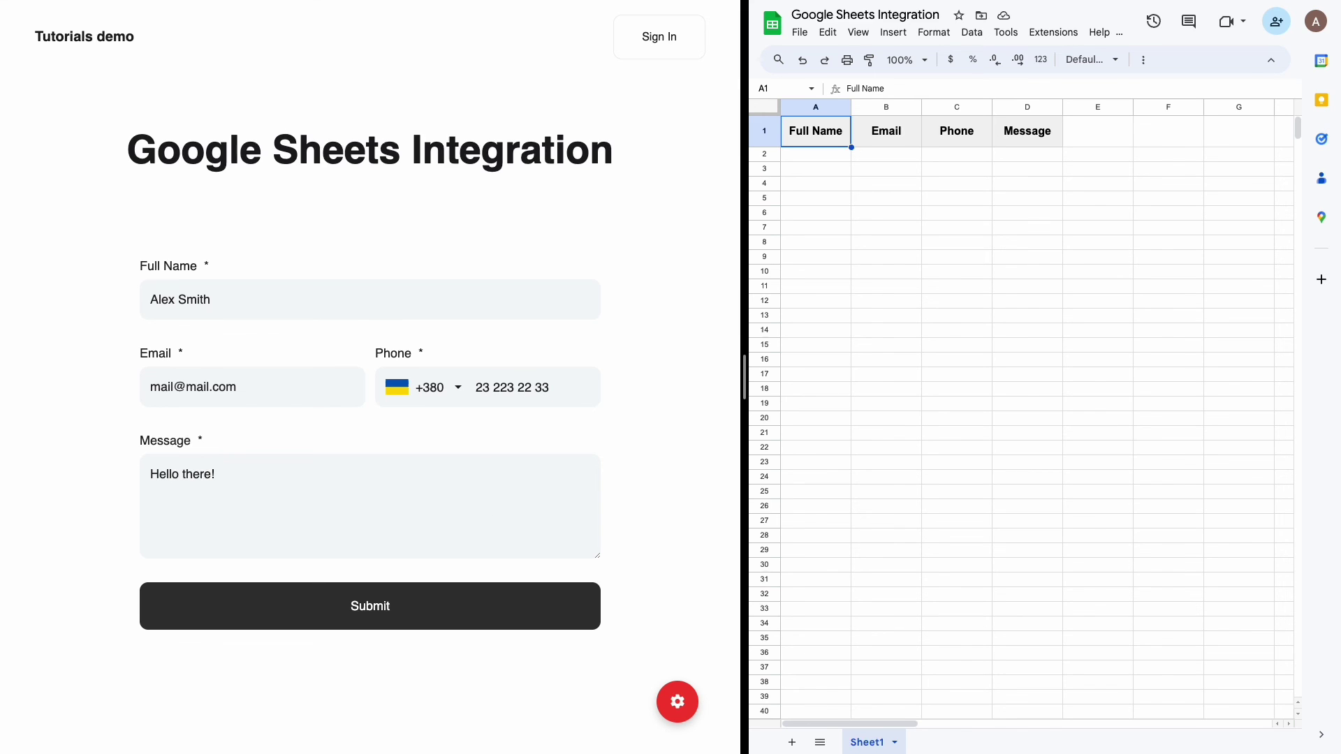
click(490, 602)
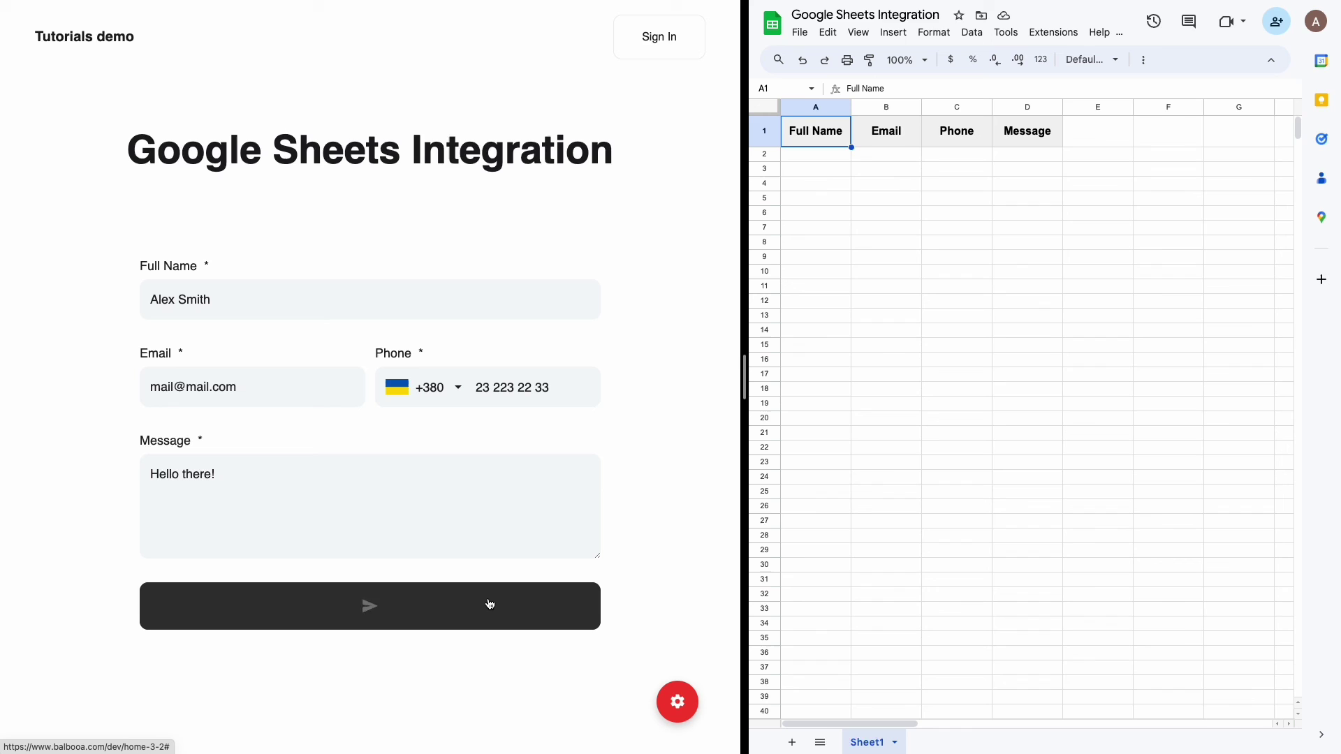